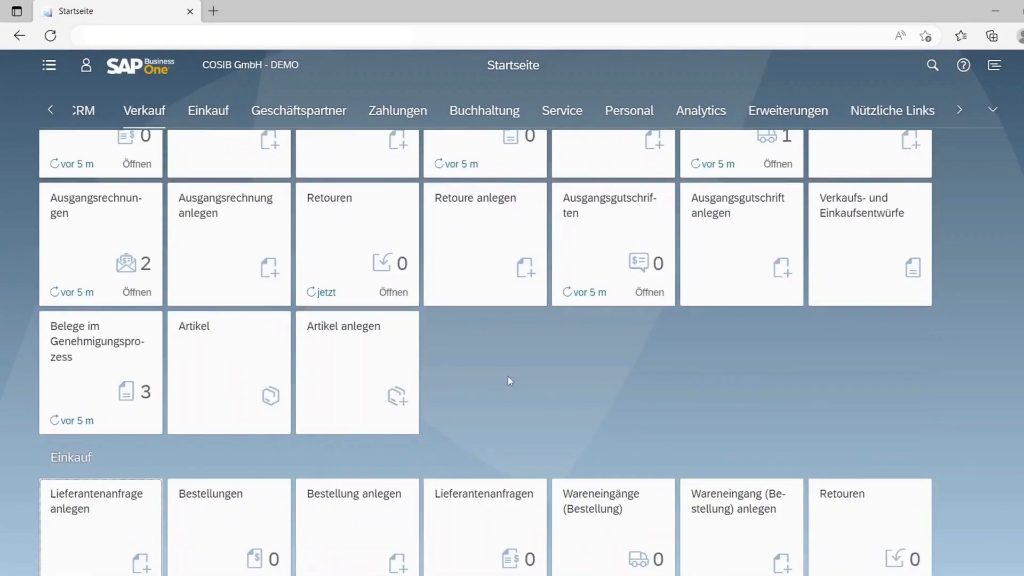
- Look through the home page's tile groups from Verkauf down to Personal and return to Meine Startseite
{"action": "scroll", "coordinate": [508, 379], "scroll_direction": "down", "scroll_amount": 6}
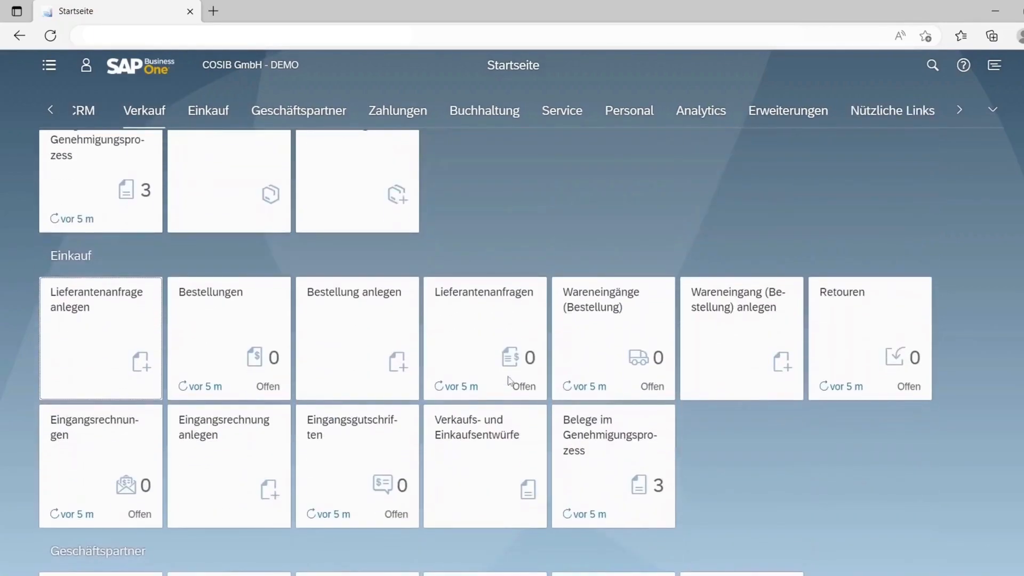
{"action": "scroll", "coordinate": [510, 382], "scroll_direction": "down", "scroll_amount": 5}
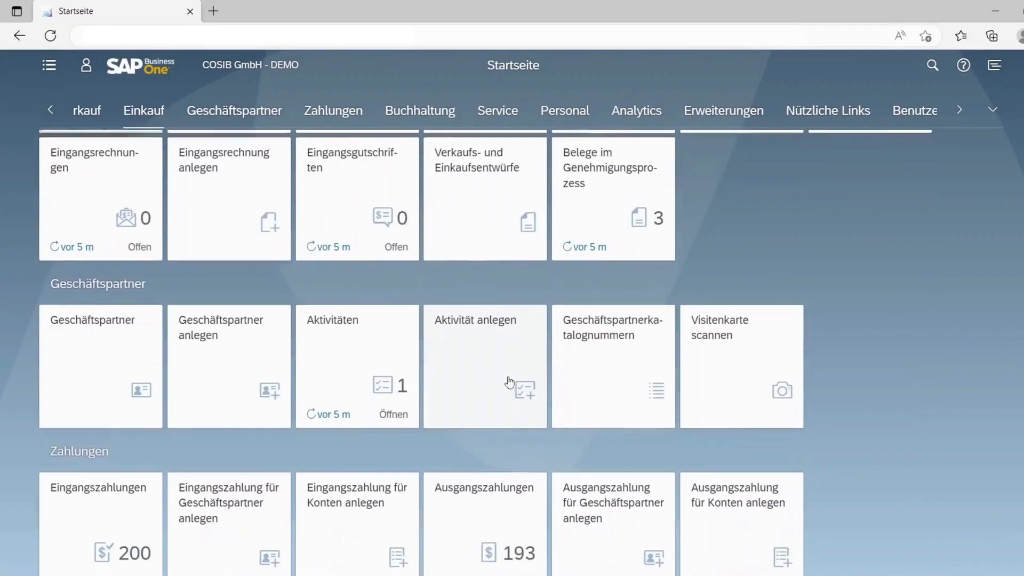
{"action": "left_click", "coordinate": [436, 113]}
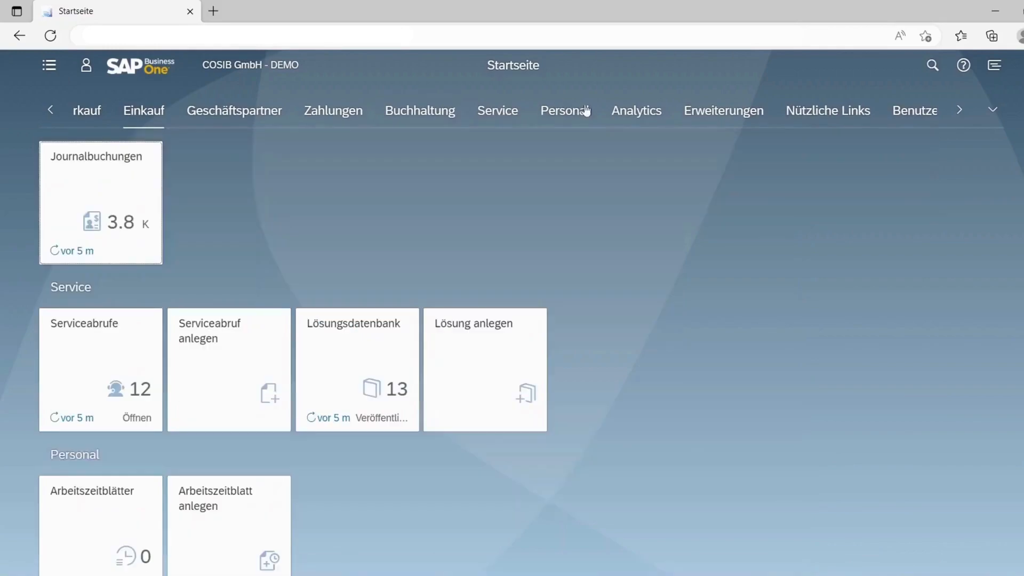
{"action": "scroll", "coordinate": [578, 252], "scroll_direction": "up", "scroll_amount": 6}
{"action": "scroll", "coordinate": [576, 310], "scroll_direction": "up", "scroll_amount": 11}
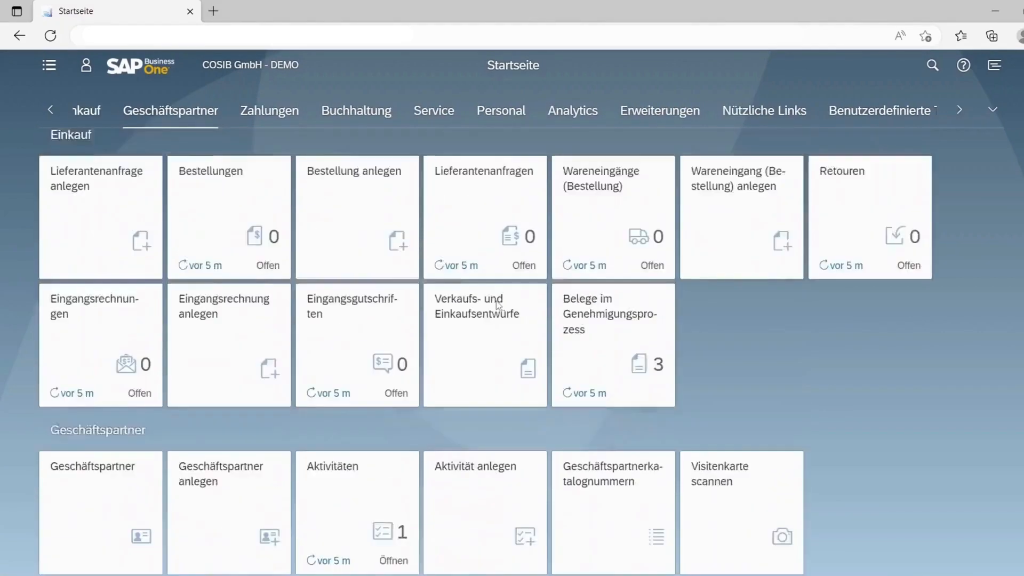
{"action": "scroll", "coordinate": [497, 298], "scroll_direction": "up", "scroll_amount": 12}
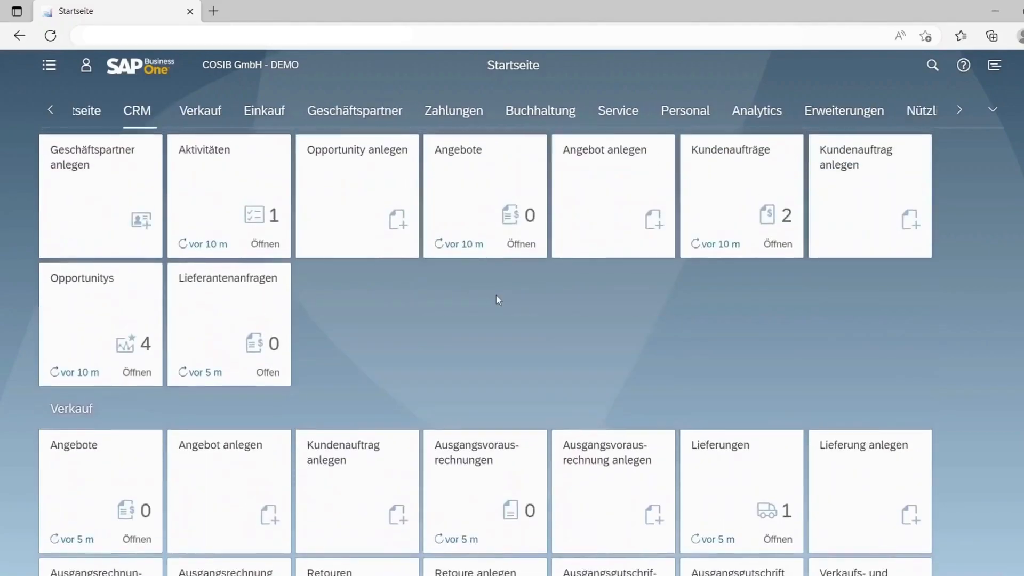
{"action": "scroll", "coordinate": [496, 295], "scroll_direction": "up", "scroll_amount": 3}
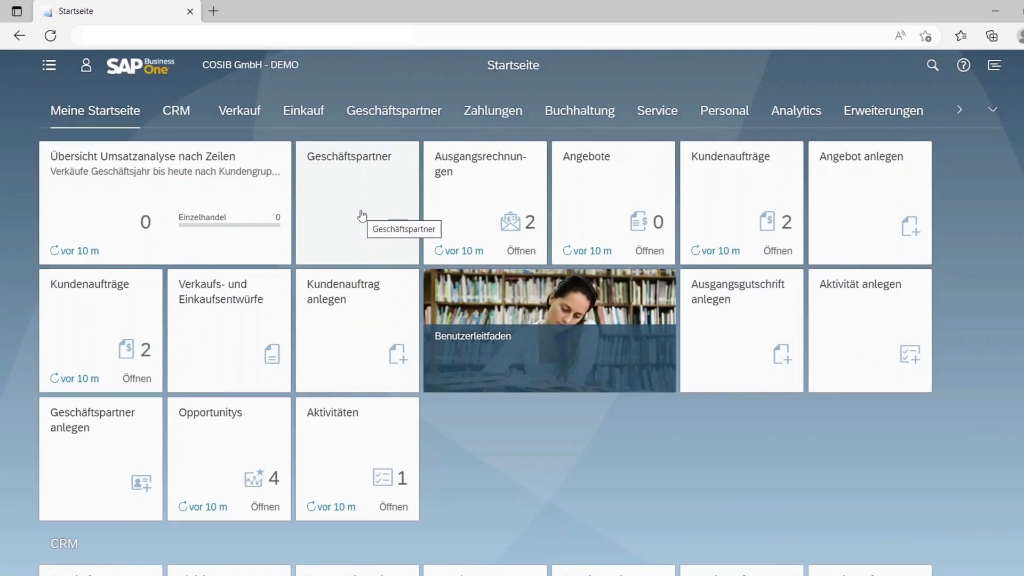
- Move the Geschäftspartner tile in Meine Startseite to the last row, between Opportunitys and Aktivitäten
{"action": "left_click", "coordinate": [355, 196]}
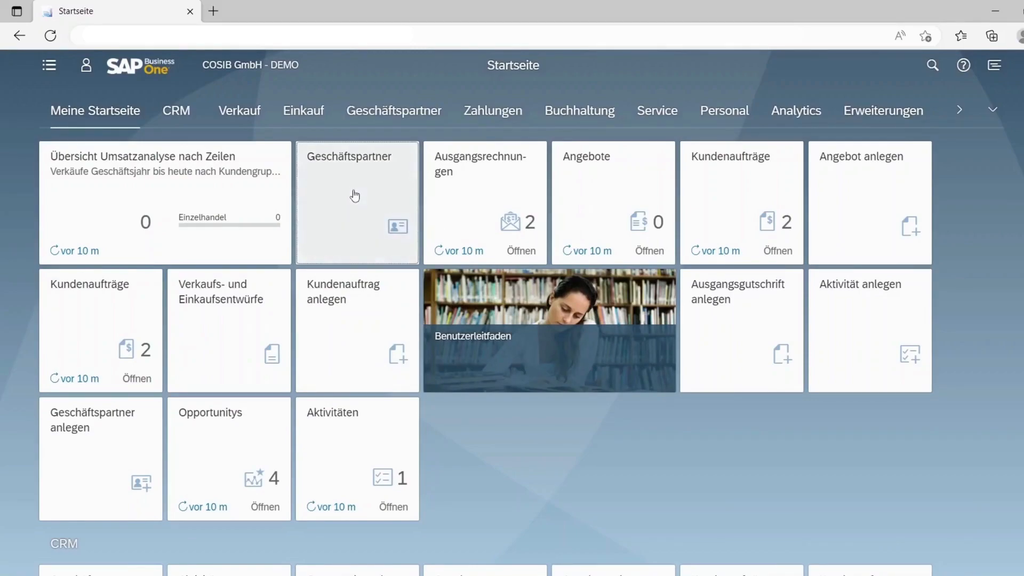
{"action": "left_click_drag", "start_coordinate": [354, 196], "coordinate": [228, 486]}
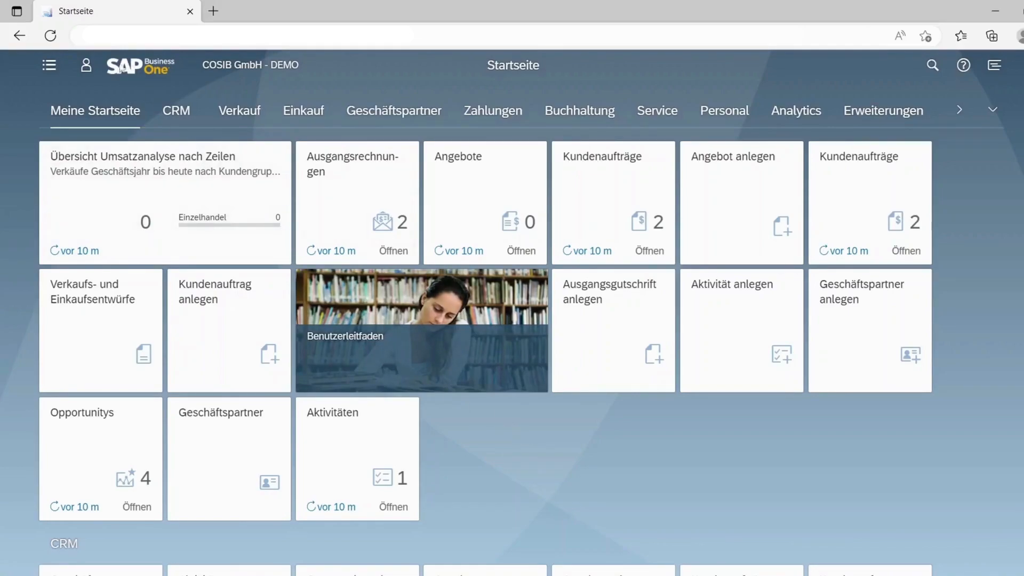
- Put the home page into edit mode from the user area and return to the tile groups
{"action": "left_click", "coordinate": [87, 66]}
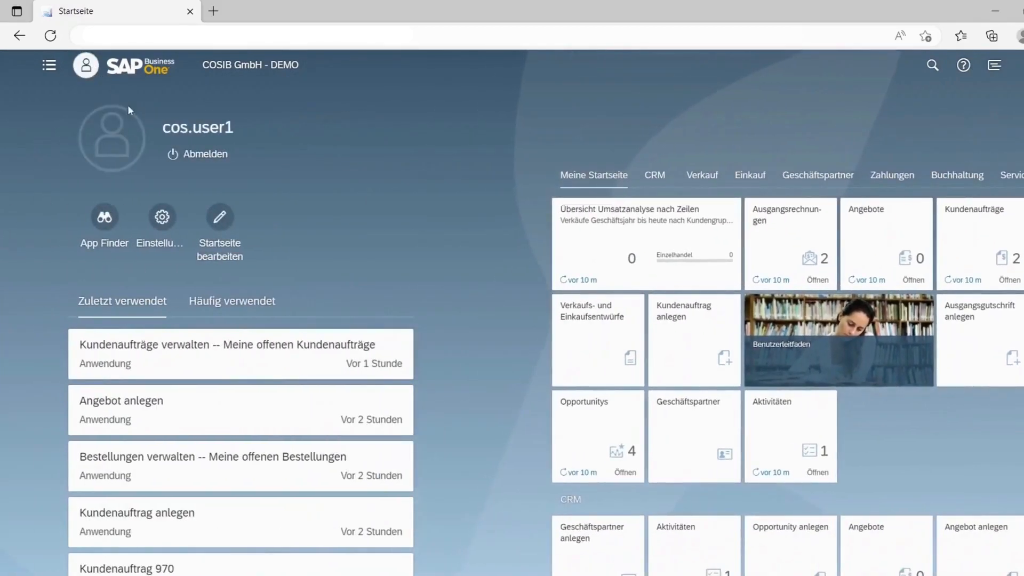
{"action": "left_click", "coordinate": [223, 216]}
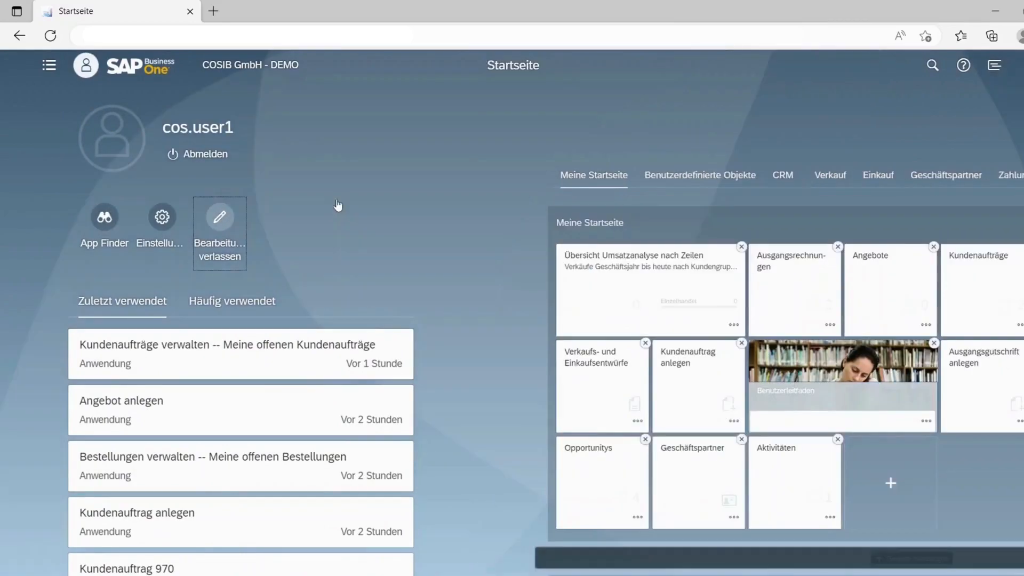
{"action": "left_click", "coordinate": [352, 225]}
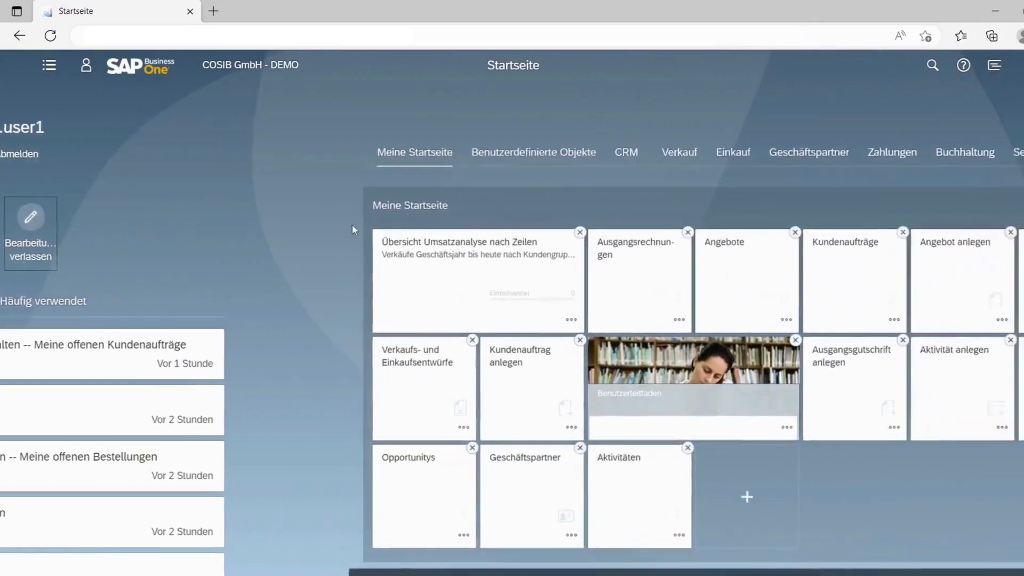
- Remove the Eingangsgutschriften tile from the Einkauf group
{"action": "scroll", "coordinate": [524, 292], "scroll_direction": "up", "scroll_amount": 4}
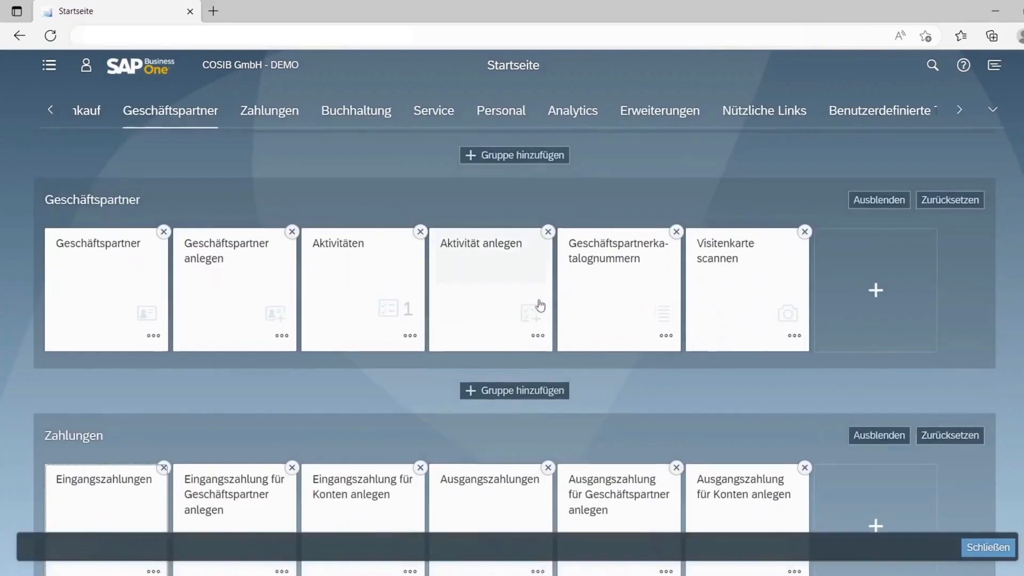
{"action": "scroll", "coordinate": [613, 320], "scroll_direction": "up", "scroll_amount": 5}
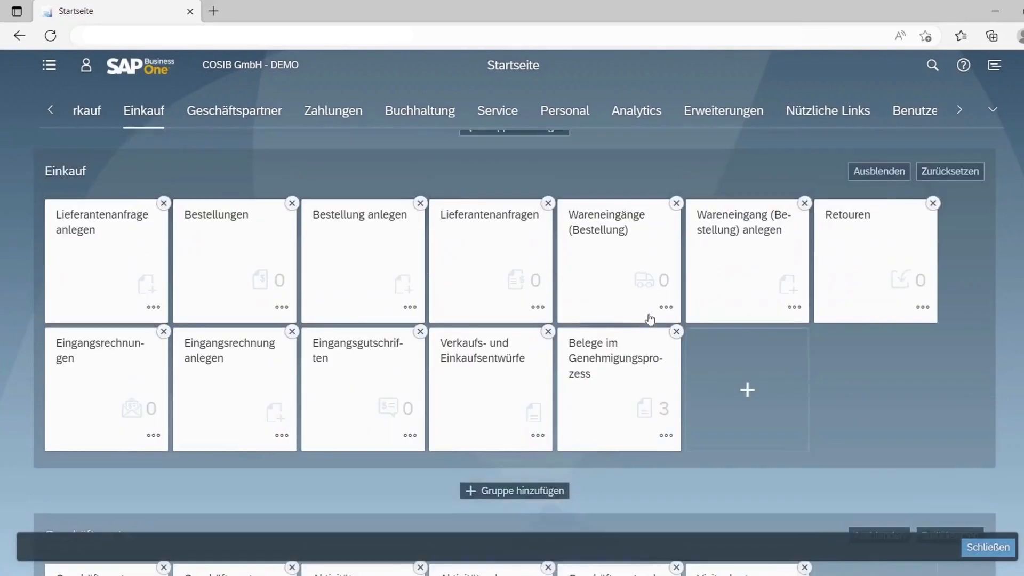
{"action": "scroll", "coordinate": [631, 332], "scroll_direction": "down", "scroll_amount": 1}
{"action": "left_click", "coordinate": [420, 333]}
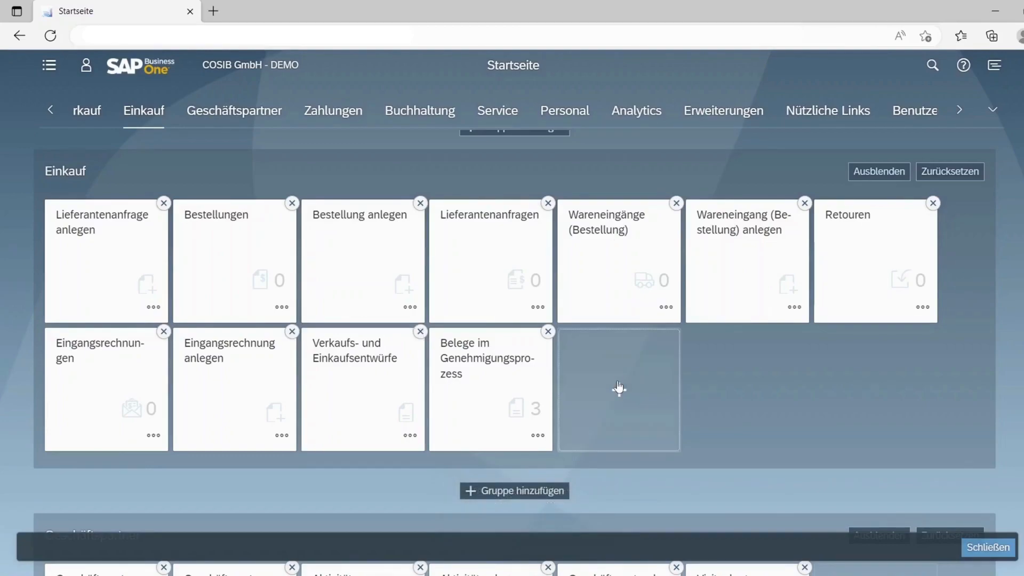
- Add the Eingangsgutschriften app back to the Einkauf group from the App Finder and return to the home page
{"action": "left_click", "coordinate": [618, 388]}
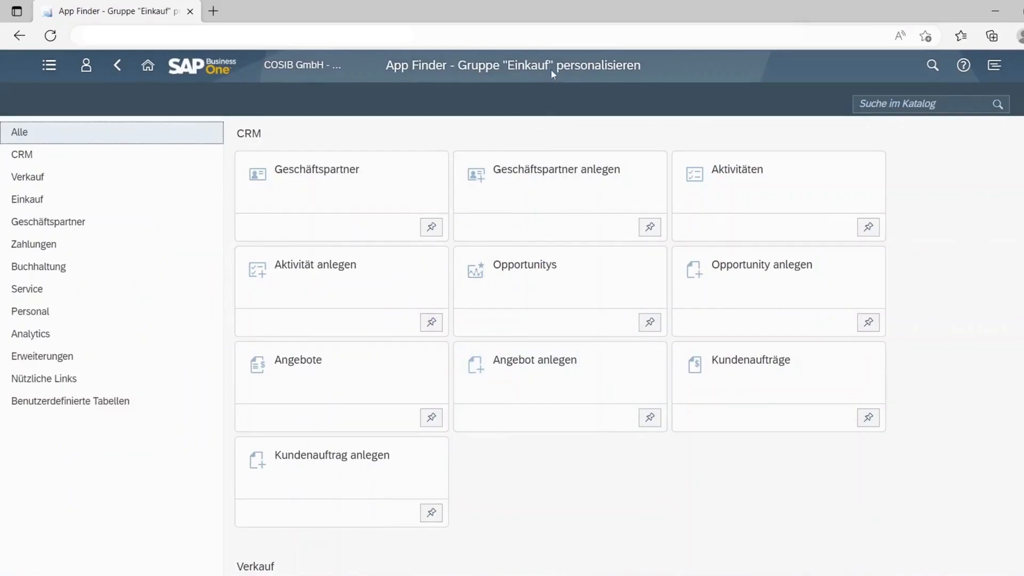
{"action": "scroll", "coordinate": [541, 315], "scroll_direction": "down", "scroll_amount": 12}
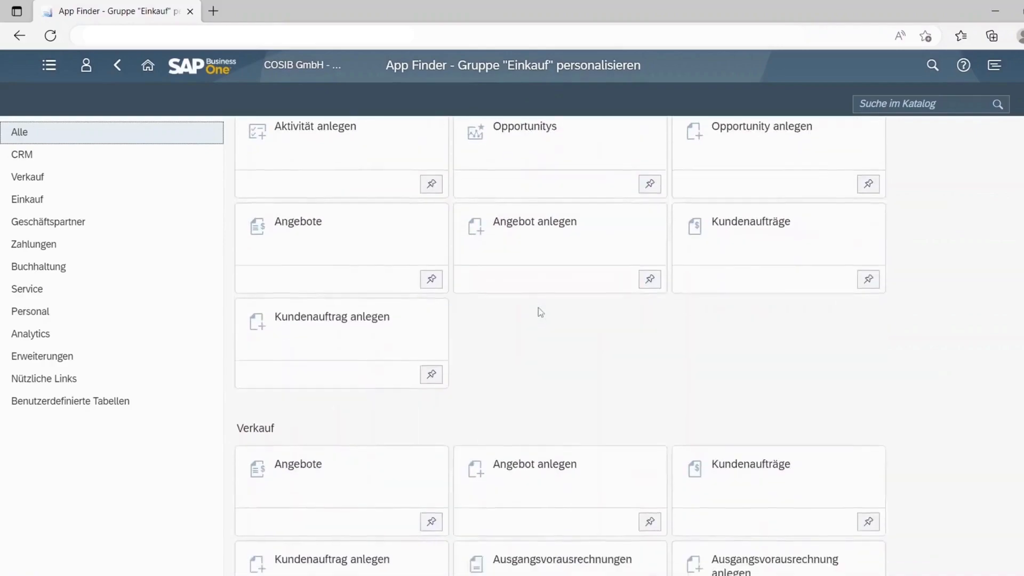
{"action": "scroll", "coordinate": [532, 301], "scroll_direction": "down", "scroll_amount": 8}
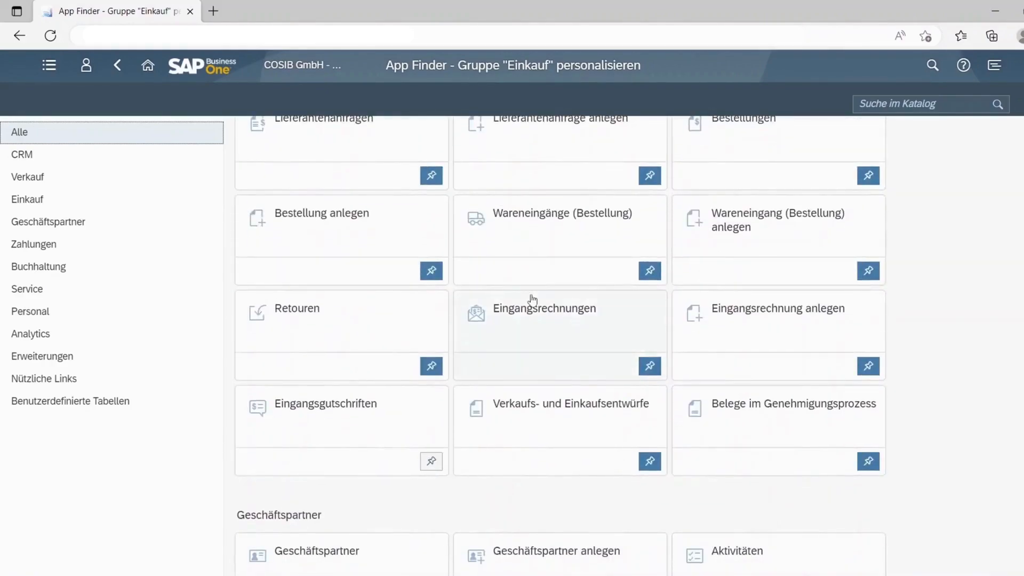
{"action": "scroll", "coordinate": [530, 296], "scroll_direction": "up", "scroll_amount": 1}
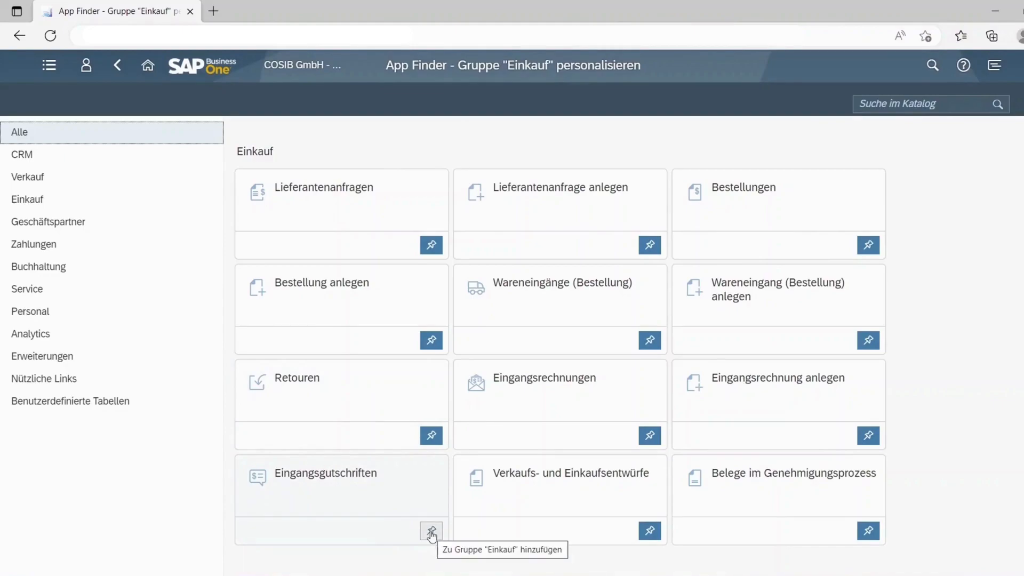
{"action": "left_click", "coordinate": [432, 531]}
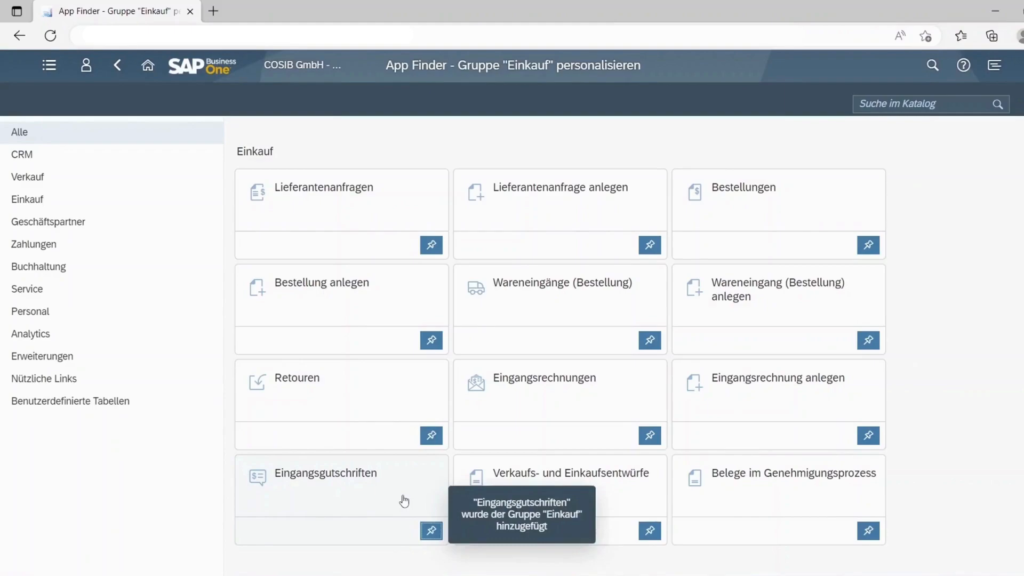
{"action": "left_click", "coordinate": [147, 68]}
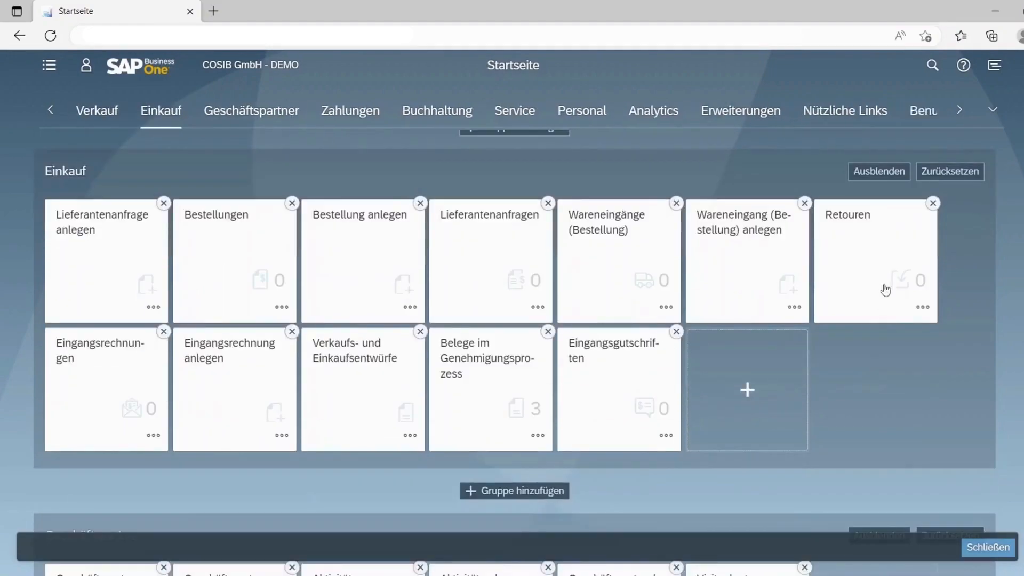
- Hide the Einkauf group and show it again
{"action": "left_click", "coordinate": [879, 171]}
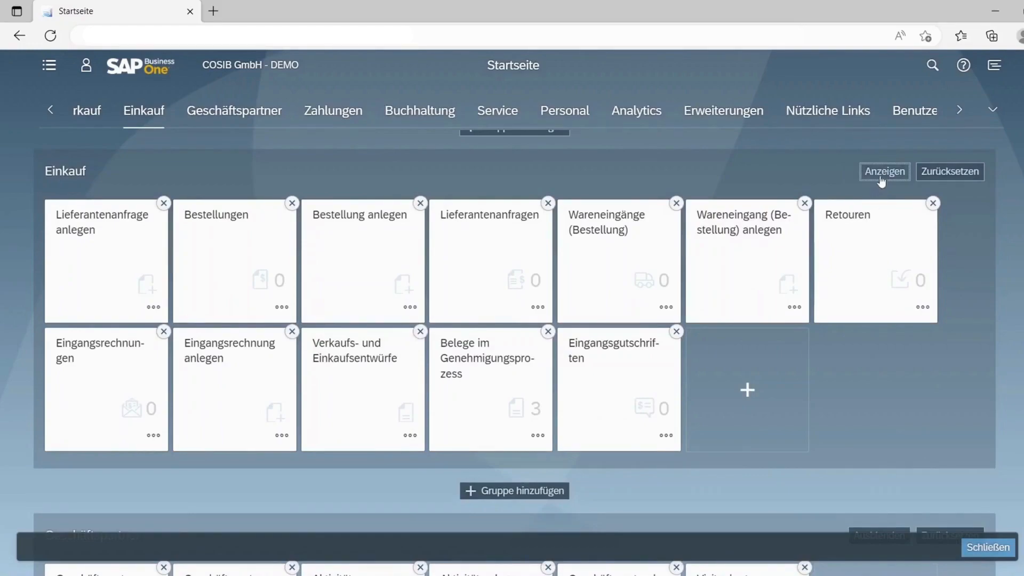
{"action": "left_click", "coordinate": [884, 172]}
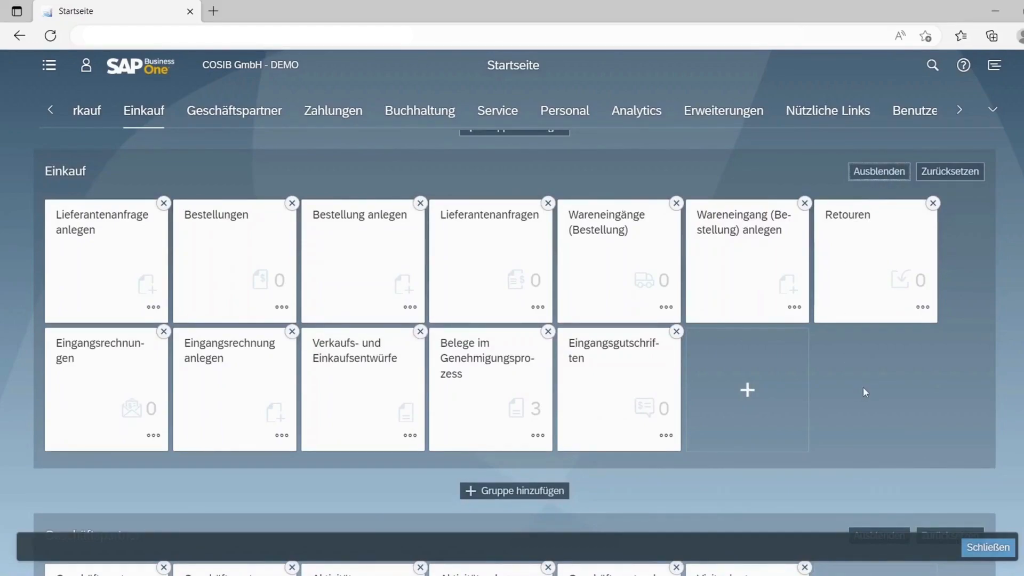
- Add a new group named Aktivitäten between the Einkauf and Geschäftspartner groups
{"action": "scroll", "coordinate": [863, 386], "scroll_direction": "down", "scroll_amount": 1}
{"action": "scroll", "coordinate": [856, 379], "scroll_direction": "down", "scroll_amount": 1}
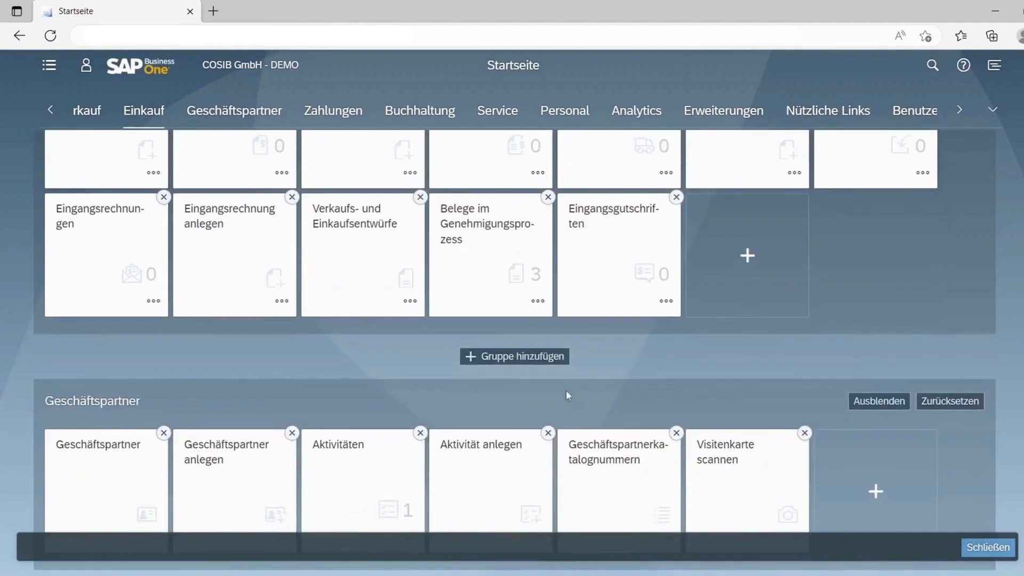
{"action": "left_click", "coordinate": [537, 358]}
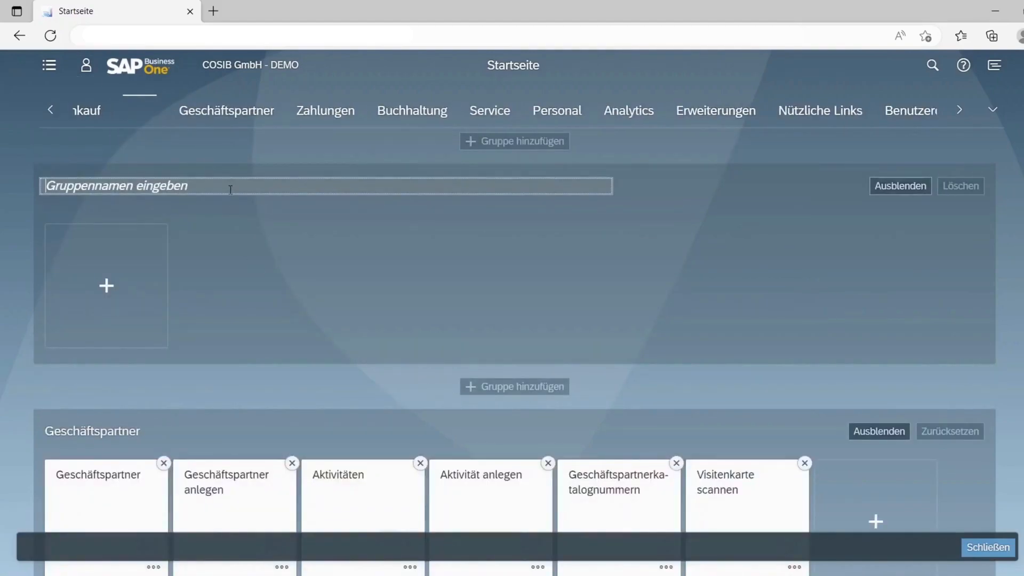
{"action": "left_click", "coordinate": [236, 188]}
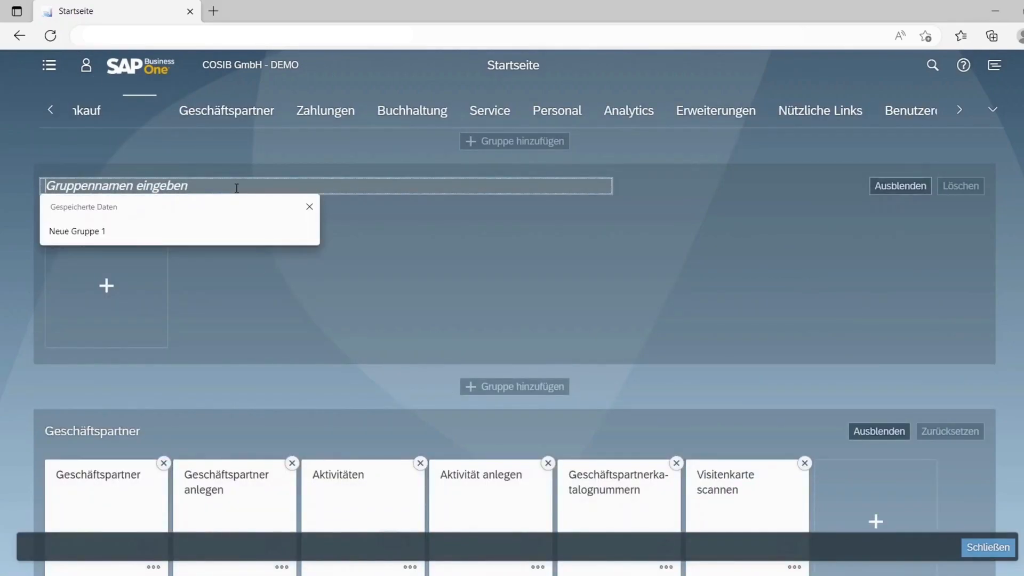
{"action": "type", "text": "Aktiv"}
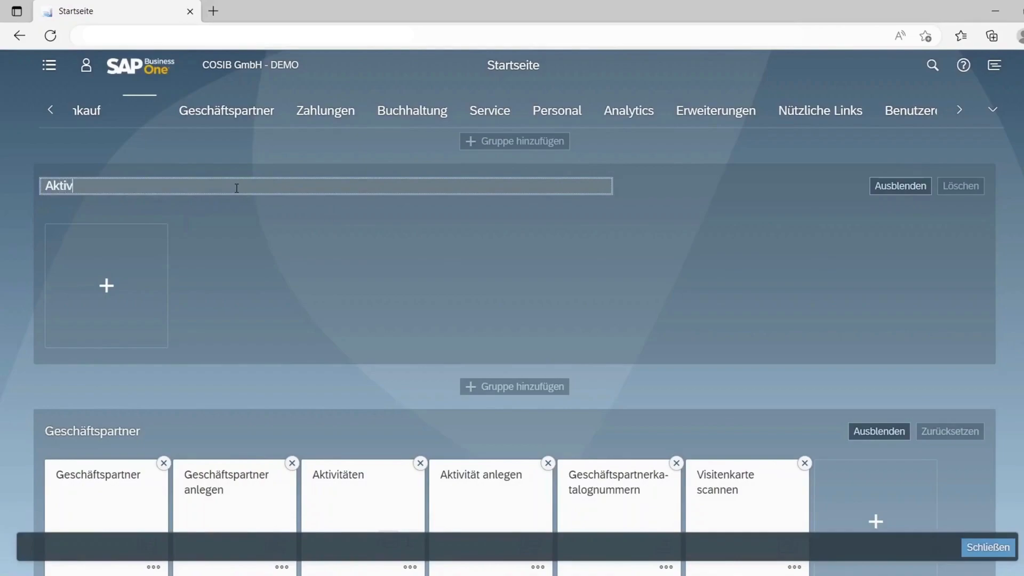
{"action": "type", "text": "itäten"}
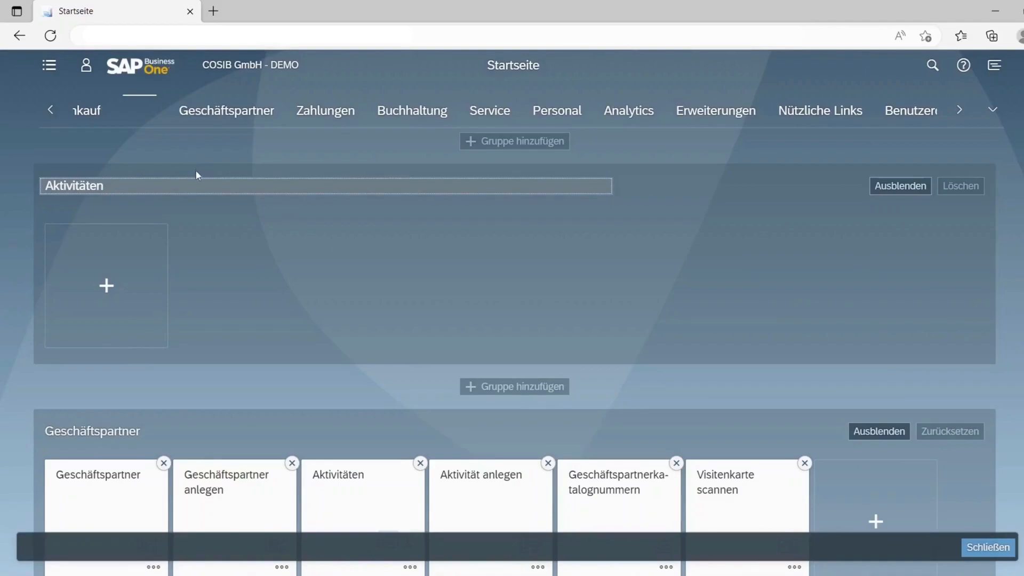
{"action": "left_click", "coordinate": [617, 283]}
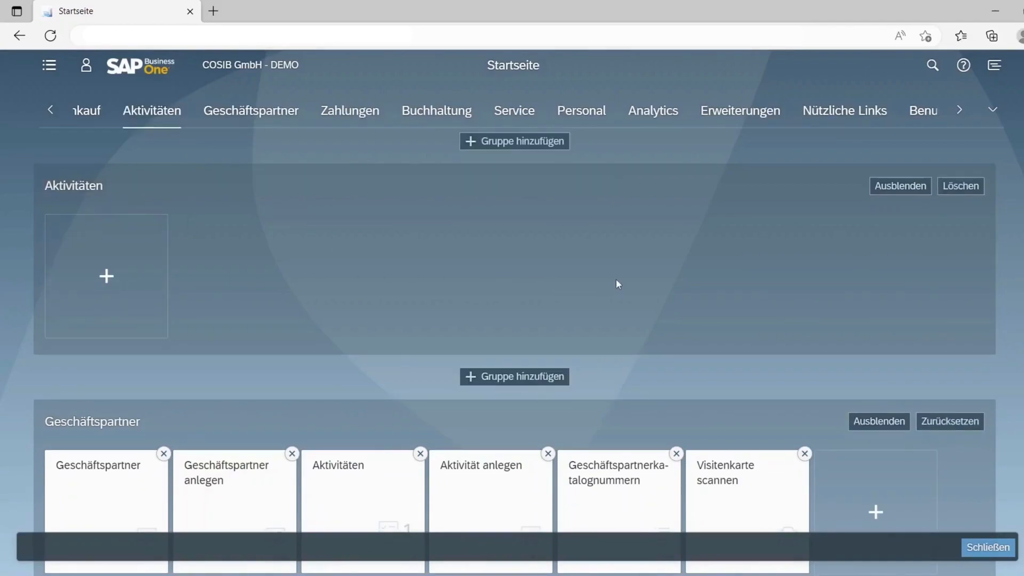
- Add the Aktivität anlegen app through the new Aktivitäten group's App Finder and return to the home page
{"action": "left_click", "coordinate": [113, 273]}
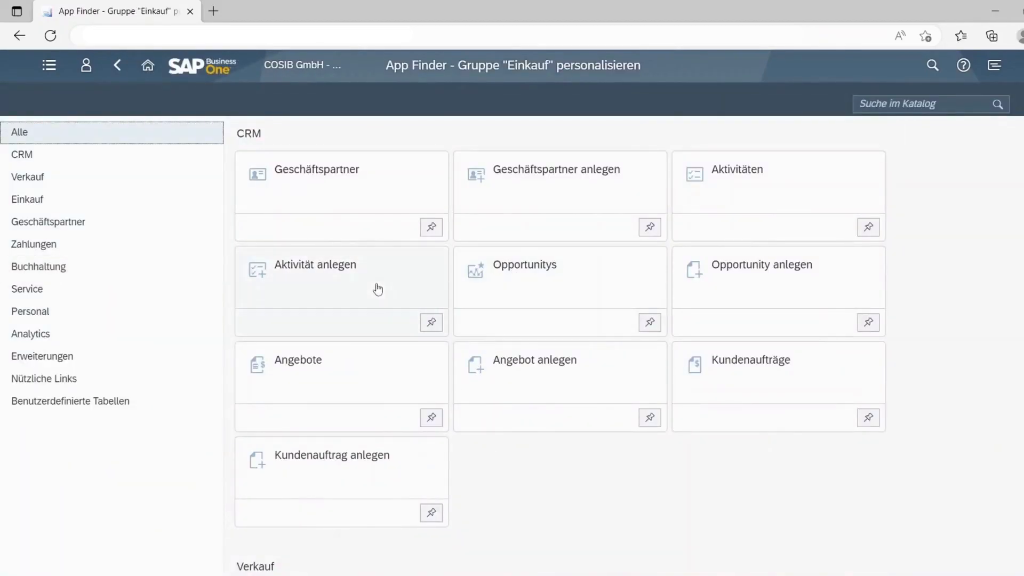
{"action": "left_click", "coordinate": [431, 324]}
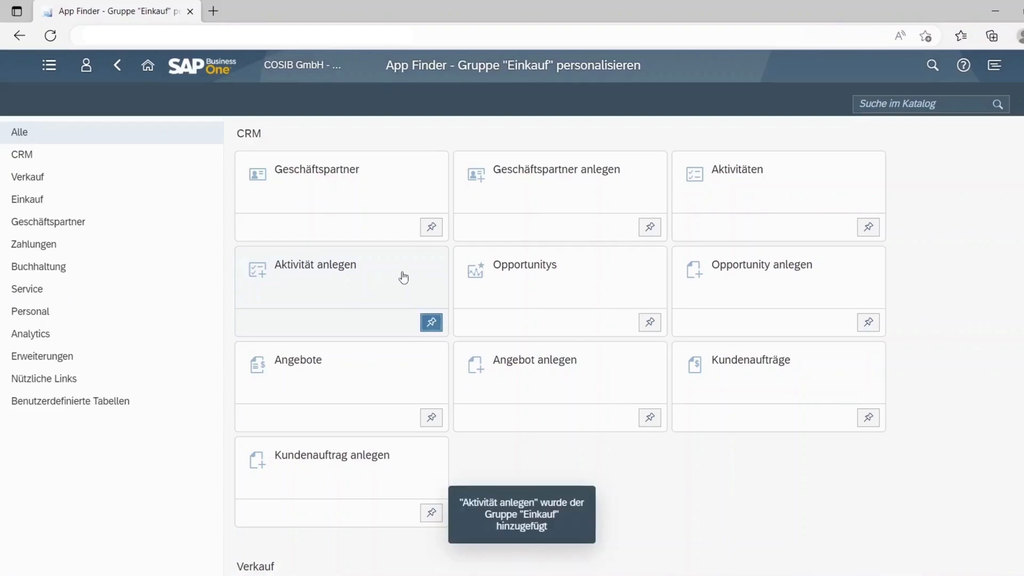
{"action": "left_click", "coordinate": [148, 66]}
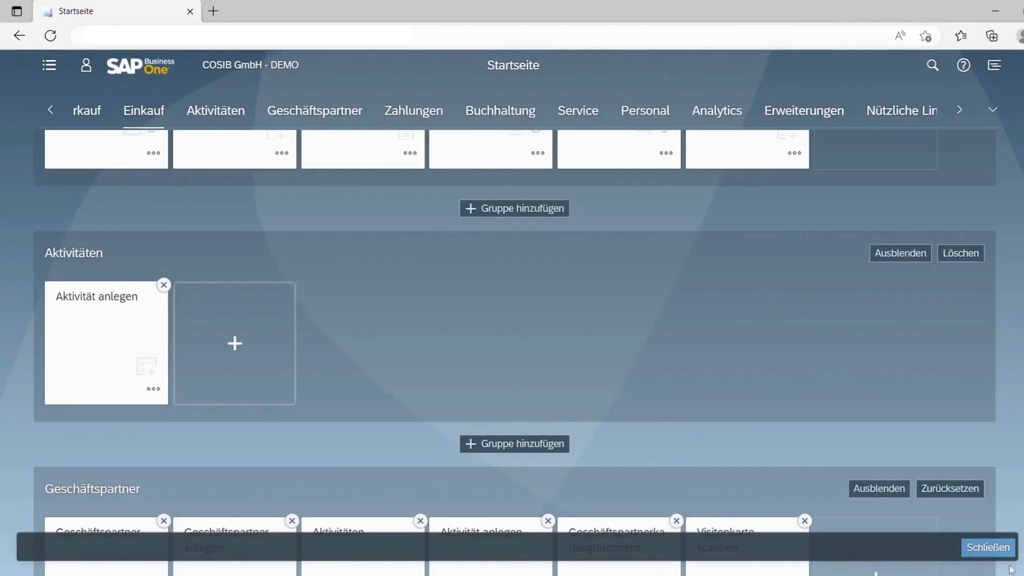
- Close the home page's edit mode and review the groups from Geschäftspartner up to Meine Startseite
{"action": "left_click", "coordinate": [989, 550]}
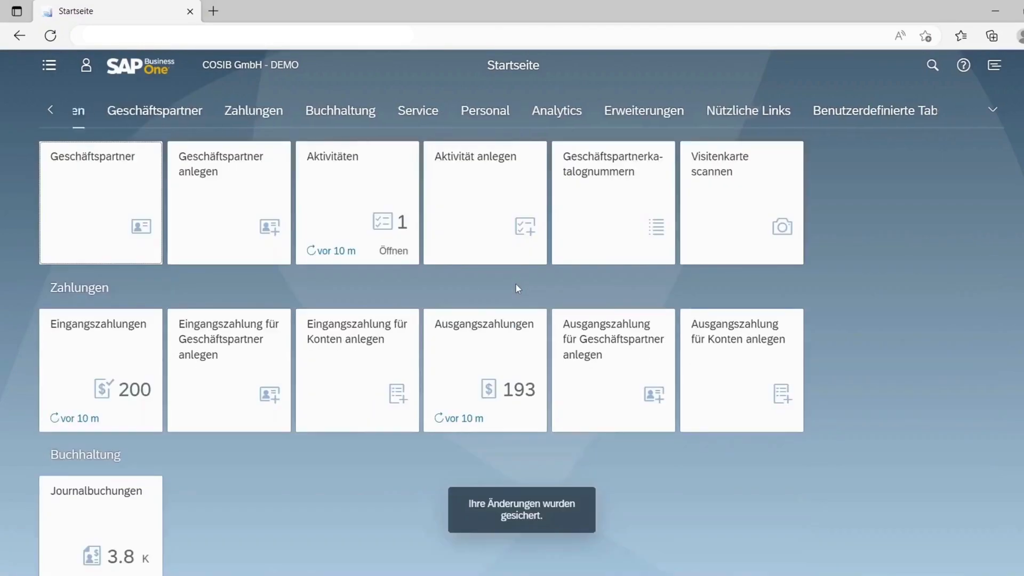
{"action": "scroll", "coordinate": [501, 301], "scroll_direction": "up", "scroll_amount": 5}
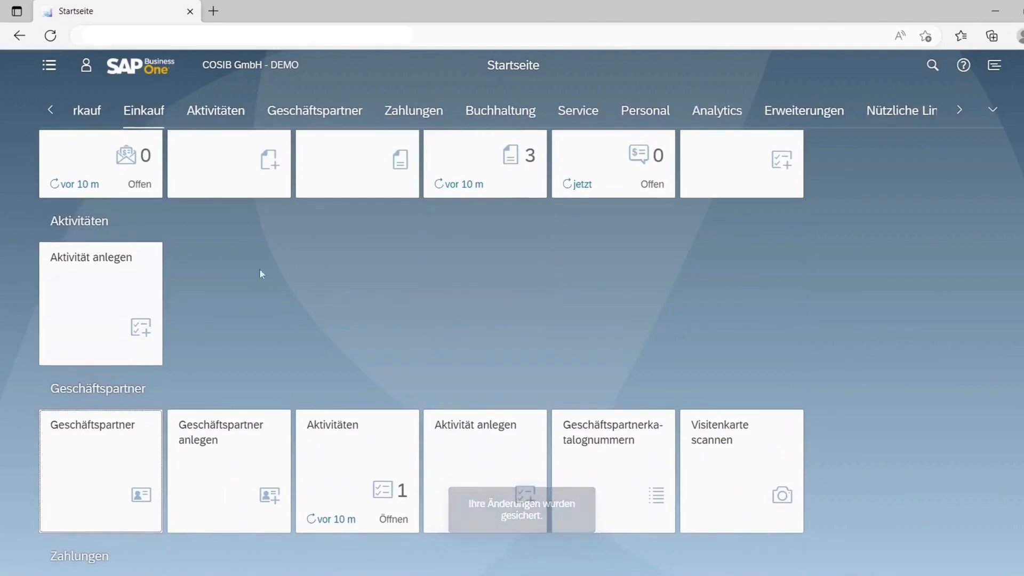
{"action": "scroll", "coordinate": [556, 305], "scroll_direction": "up", "scroll_amount": 2}
{"action": "scroll", "coordinate": [556, 305], "scroll_direction": "up", "scroll_amount": 10}
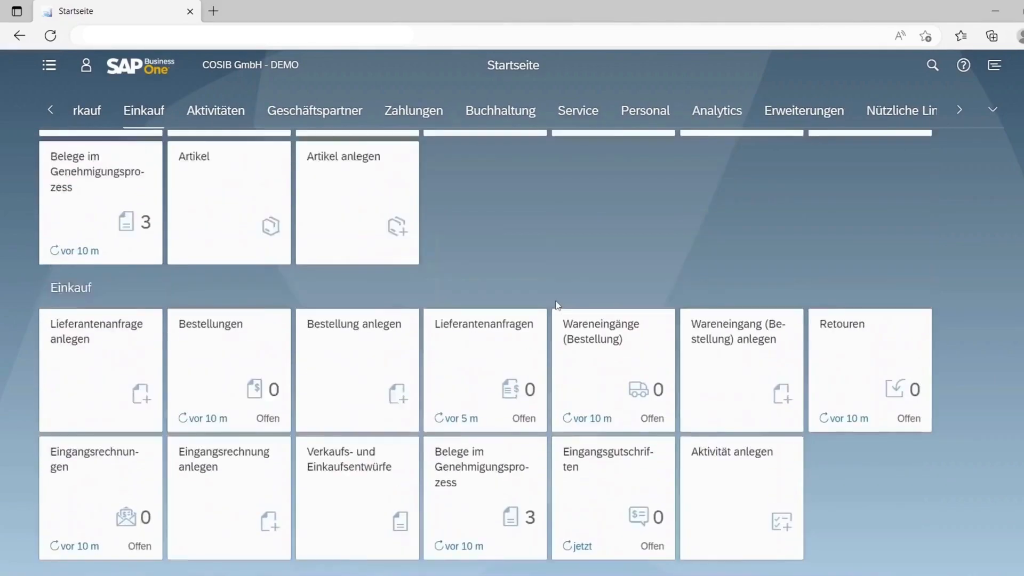
{"action": "scroll", "coordinate": [556, 305], "scroll_direction": "up", "scroll_amount": 12}
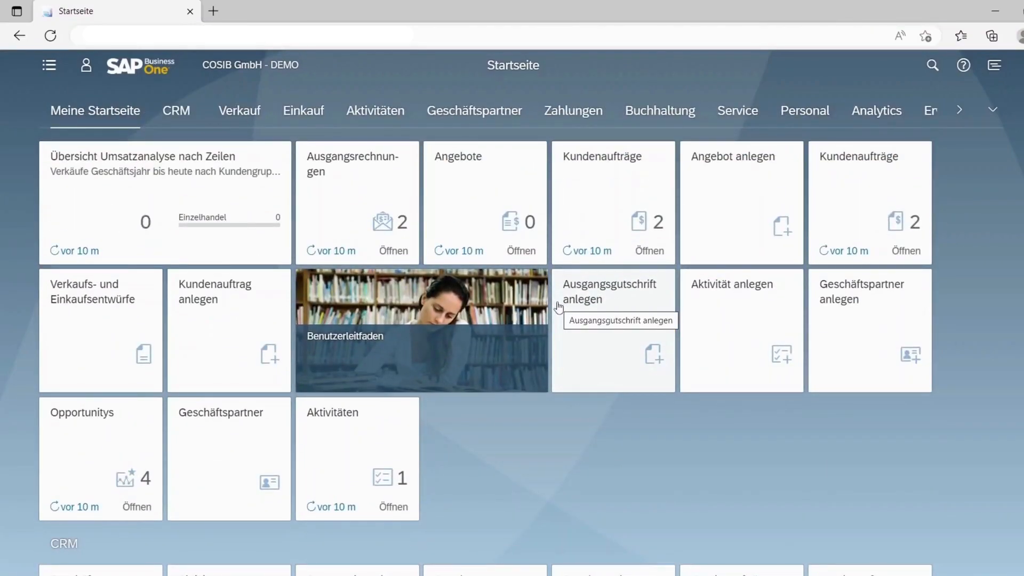
- Look up Bestellungen in the global search across Alle, and clear and close the search
{"action": "left_click", "coordinate": [931, 66]}
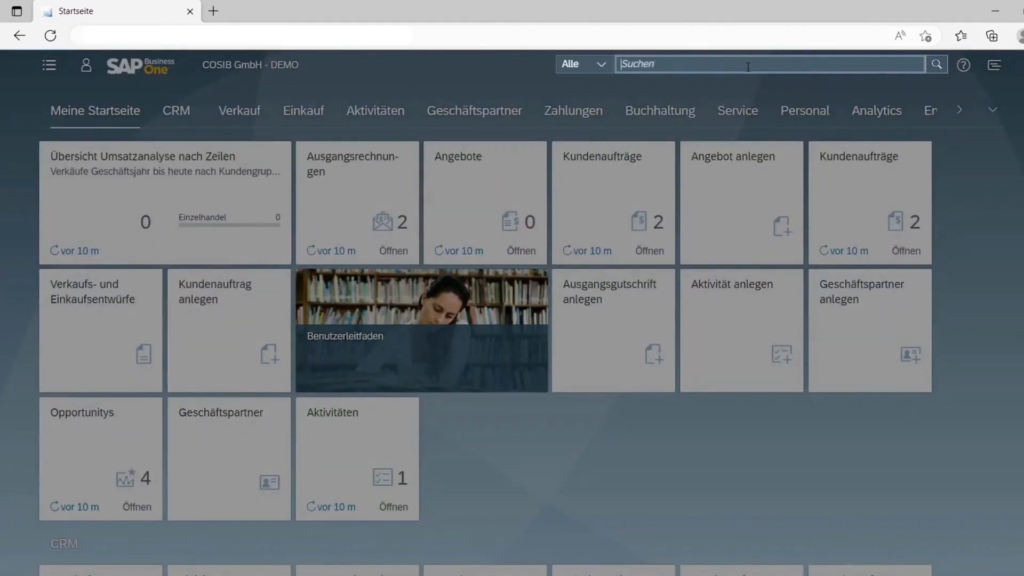
{"action": "type", "text": "Bestellungen"}
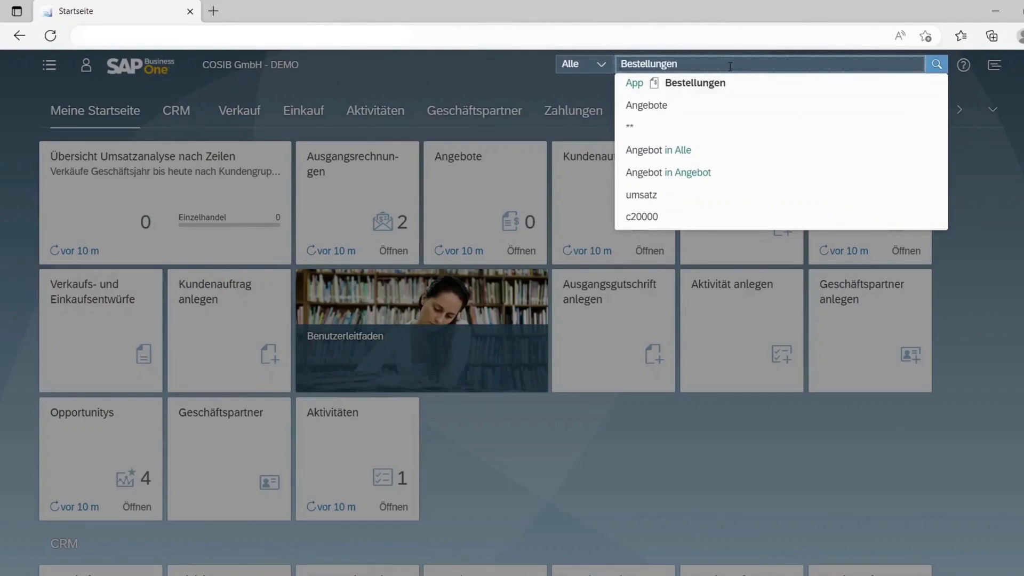
{"action": "left_click_drag", "start_coordinate": [687, 63], "coordinate": [606, 73]}
{"action": "key", "text": "BackSpace"}
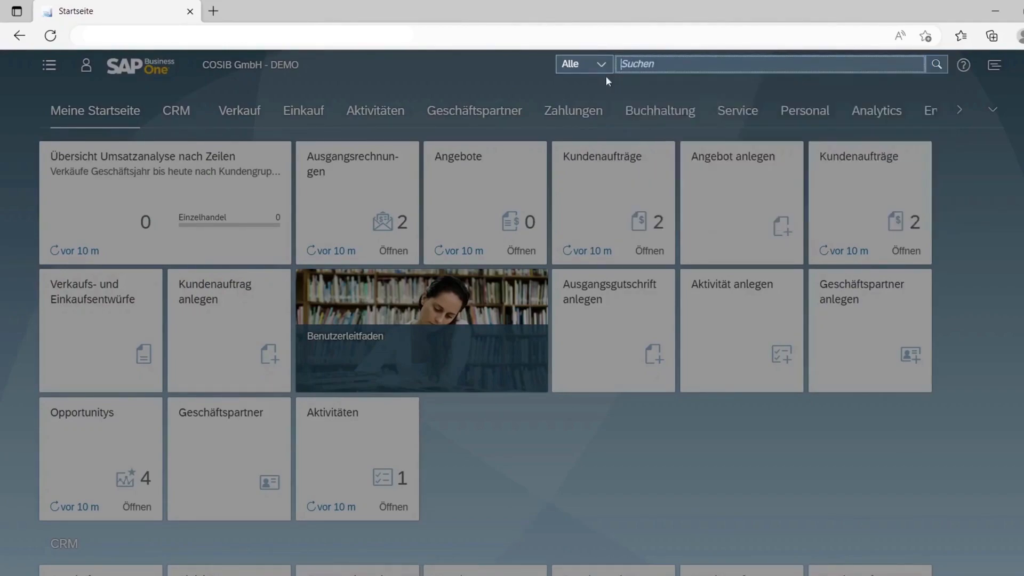
{"action": "left_click", "coordinate": [937, 68]}
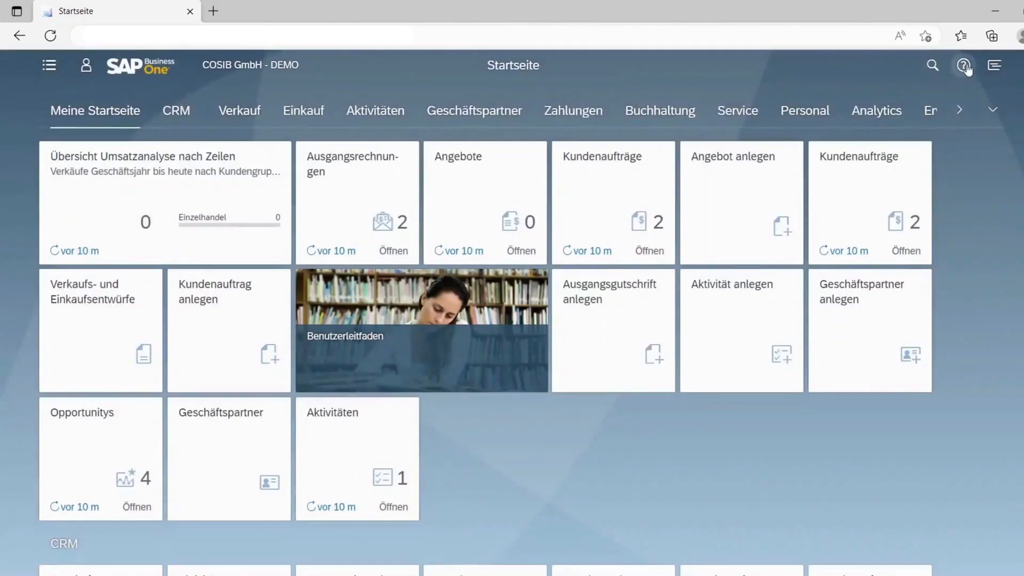
- Show and hide the home page's help topics, and view the notifications by date and by priority before closing them
{"action": "left_click", "coordinate": [964, 66]}
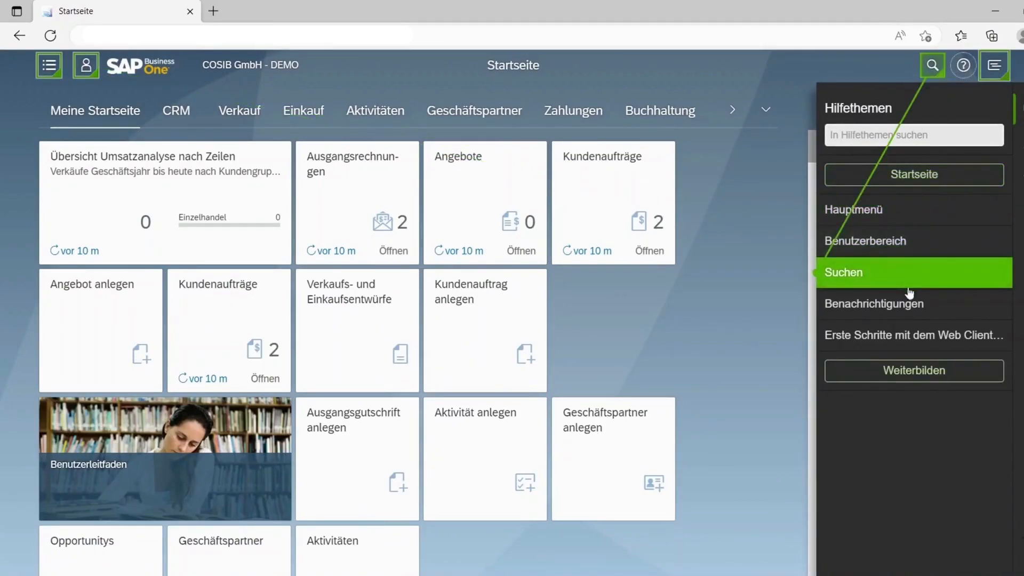
{"action": "left_click", "coordinate": [963, 65]}
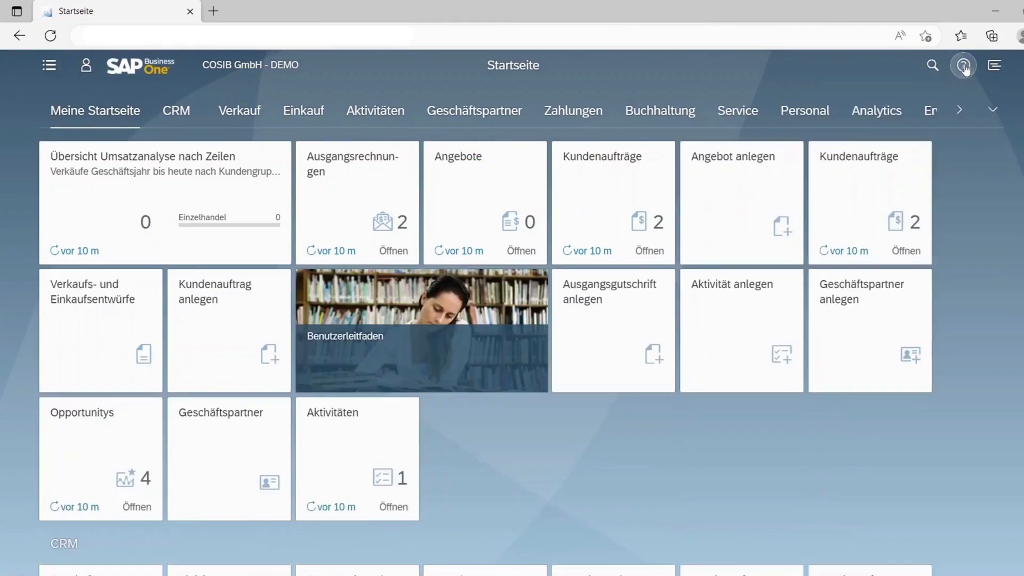
{"action": "left_click", "coordinate": [991, 66]}
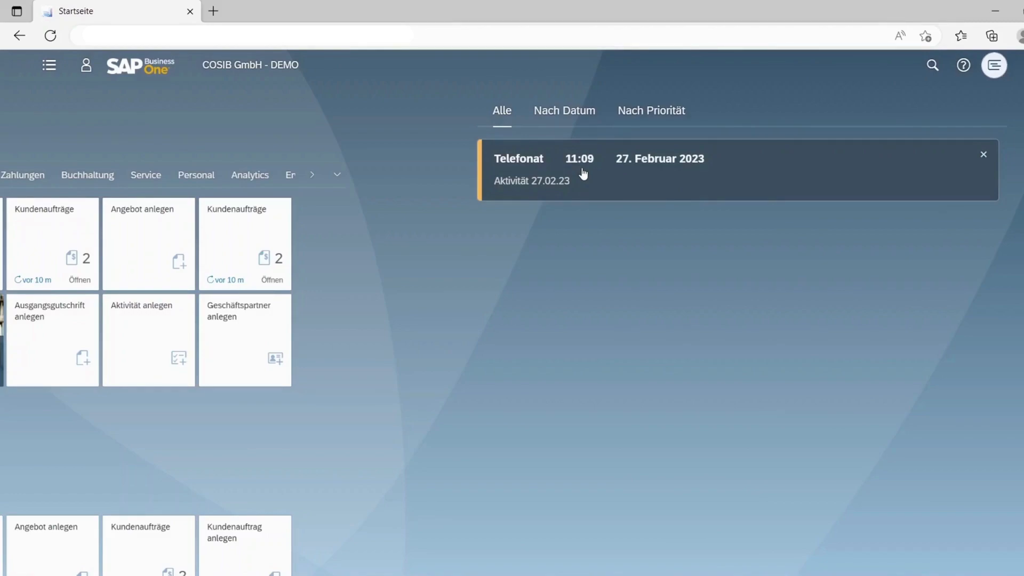
{"action": "left_click", "coordinate": [572, 120]}
{"action": "left_click", "coordinate": [647, 111]}
{"action": "left_click", "coordinate": [992, 72]}
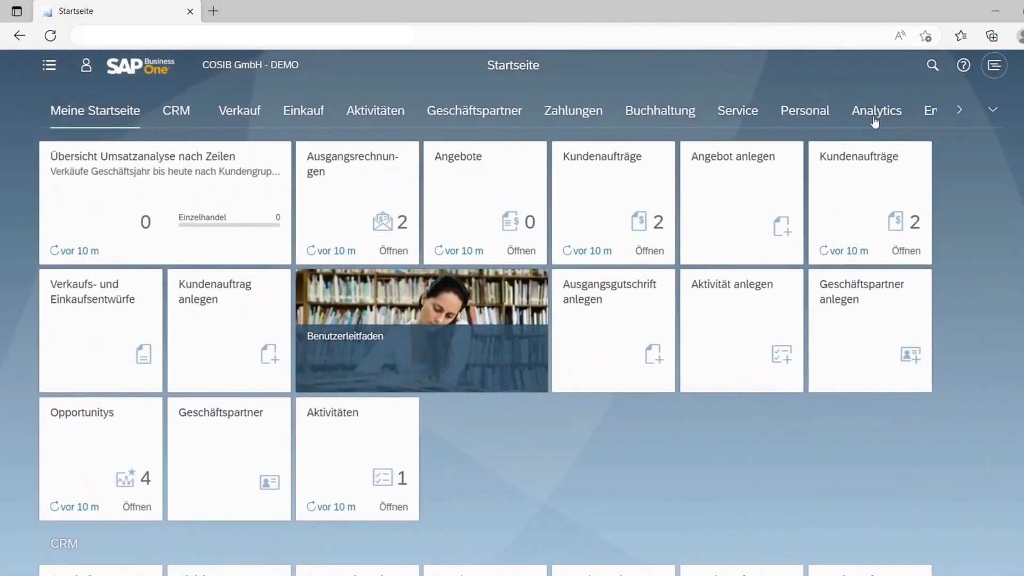
- Open the Angebot anlegen form from the main menu's Verkauf area and return to the home page
{"action": "left_click", "coordinate": [49, 66]}
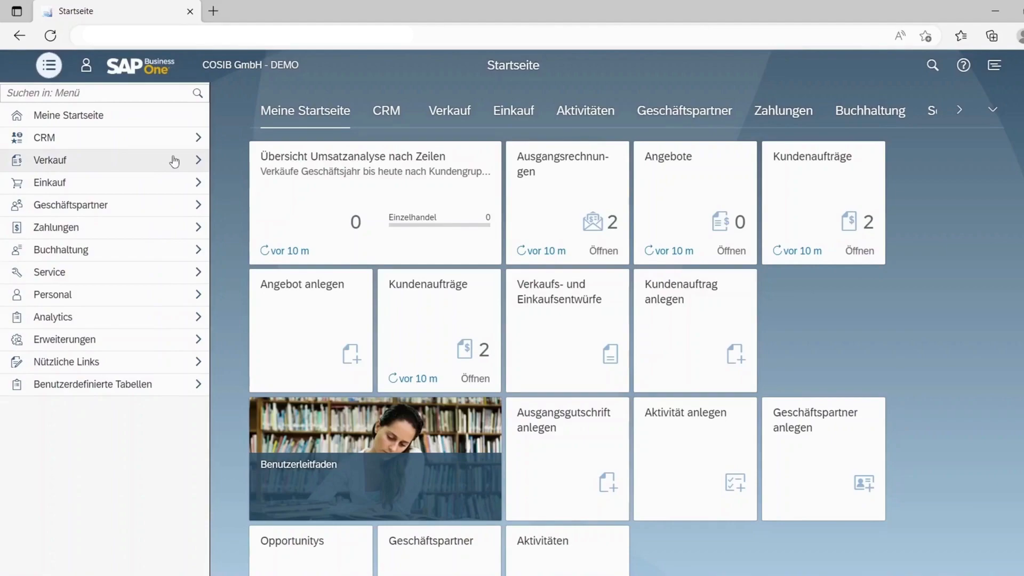
{"action": "left_click", "coordinate": [173, 161]}
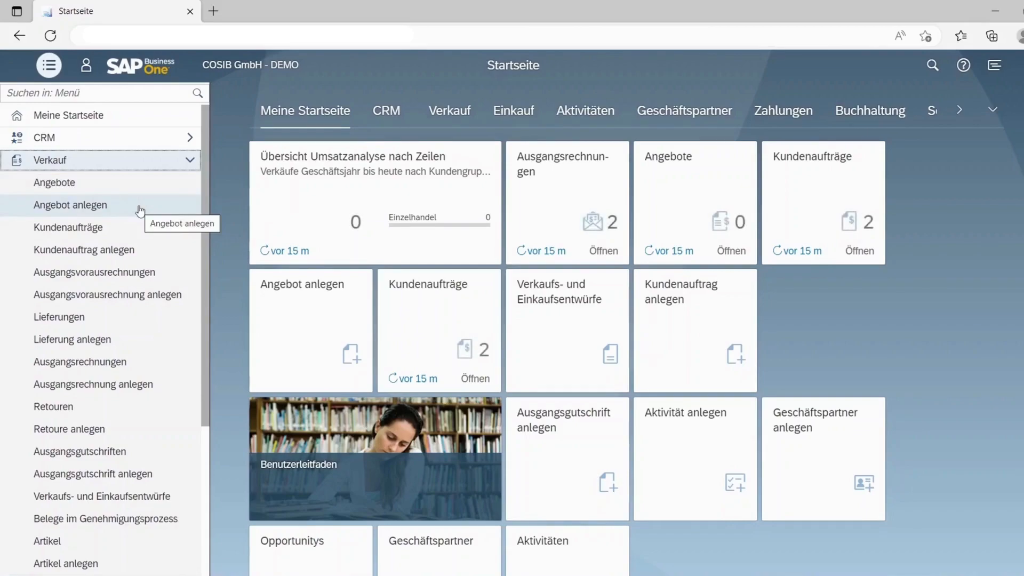
{"action": "left_click", "coordinate": [140, 208]}
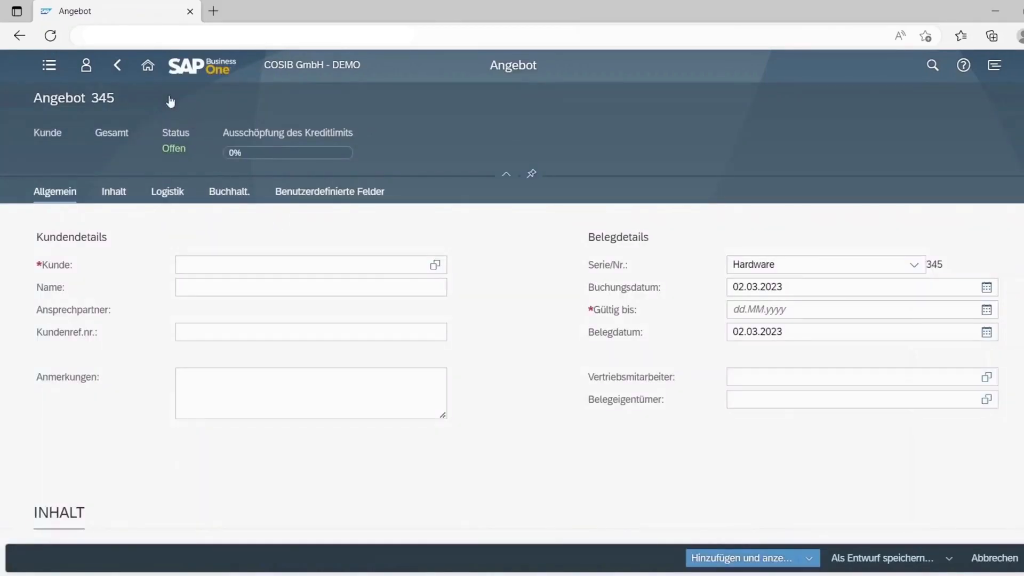
{"action": "left_click", "coordinate": [149, 66]}
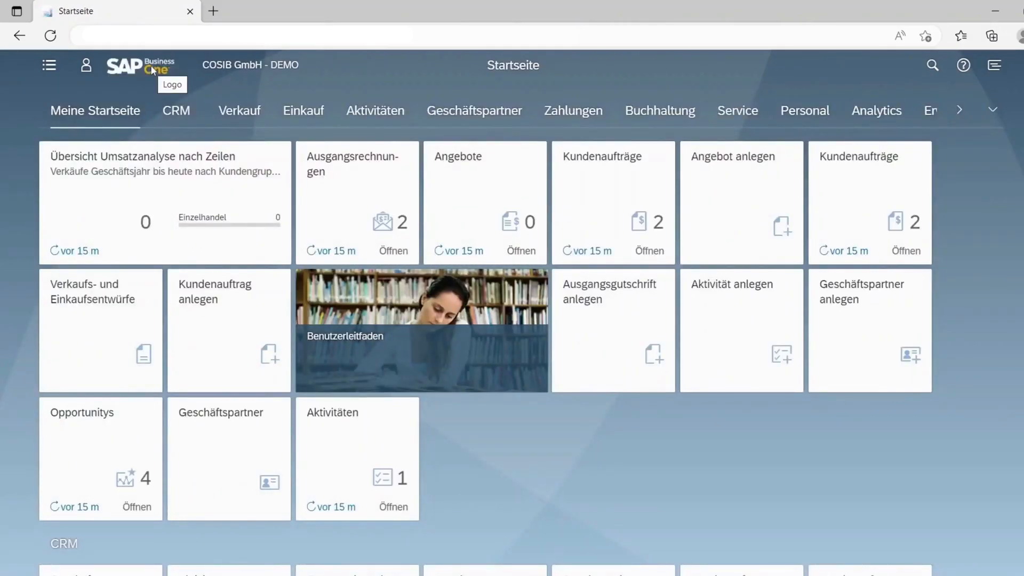
- Change the theme to SAP Belize in the user settings' Erscheinungsbild section and save it
{"action": "left_click", "coordinate": [86, 65]}
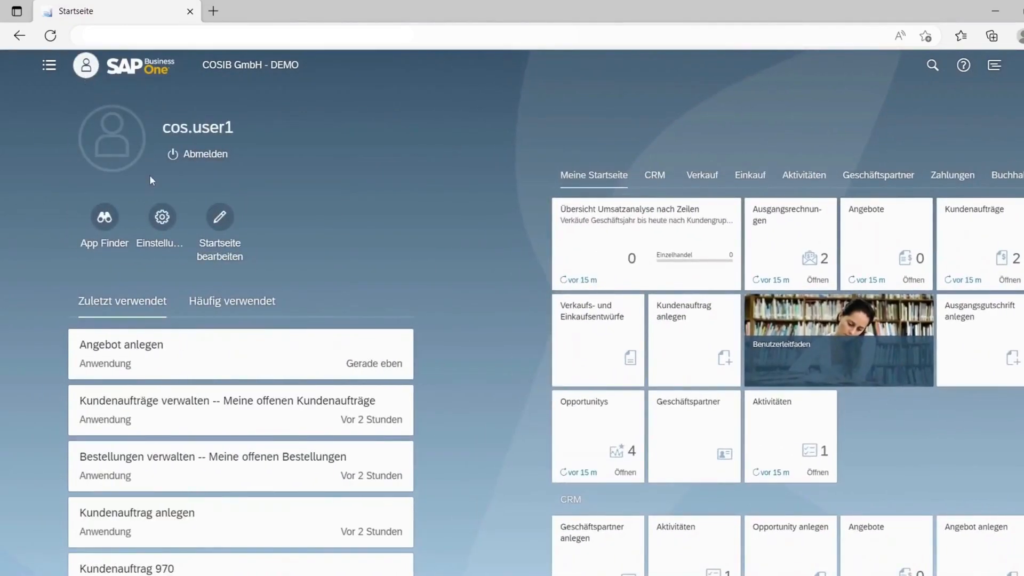
{"action": "left_click", "coordinate": [163, 218]}
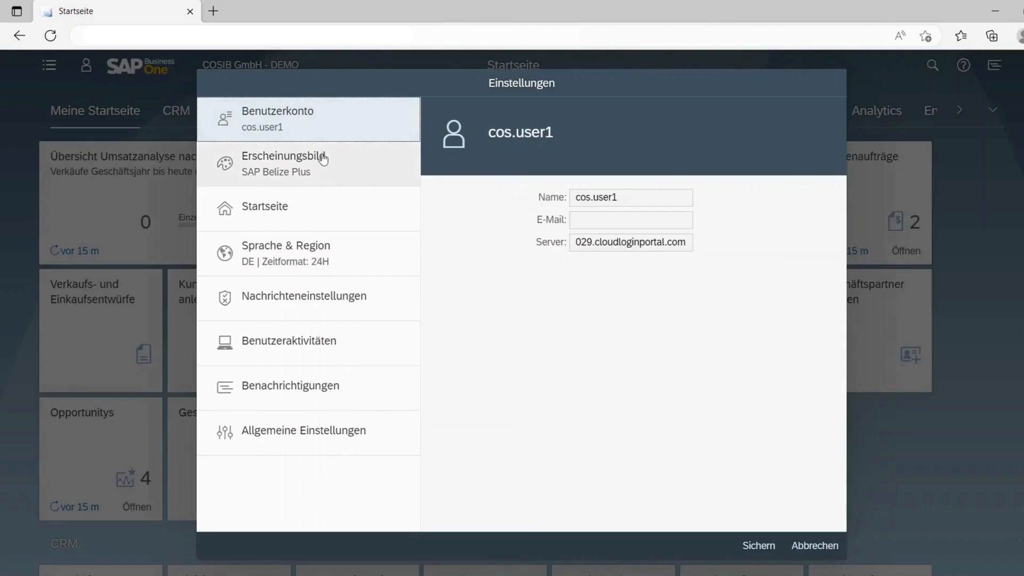
{"action": "left_click", "coordinate": [303, 163]}
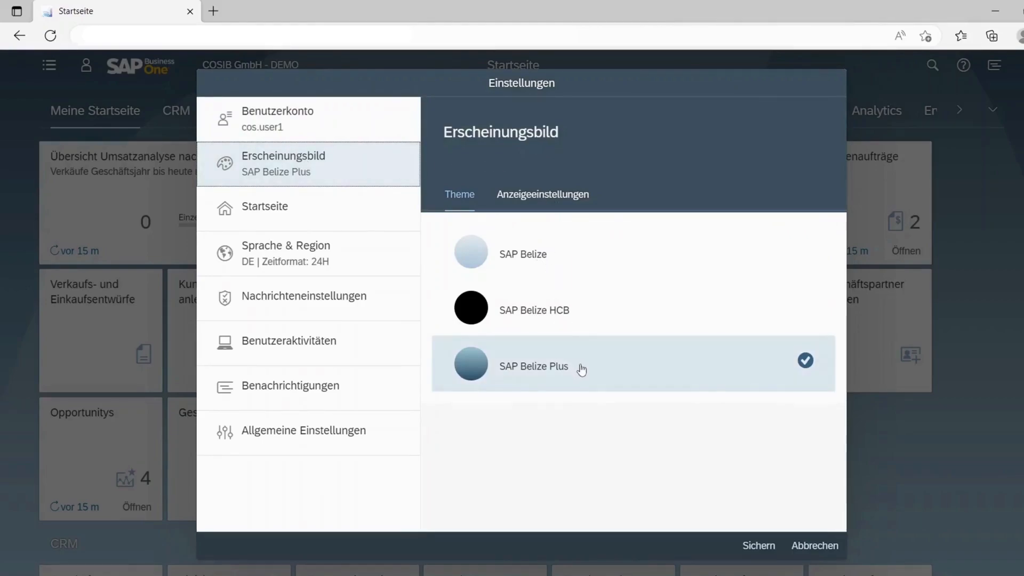
{"action": "left_click", "coordinate": [537, 258]}
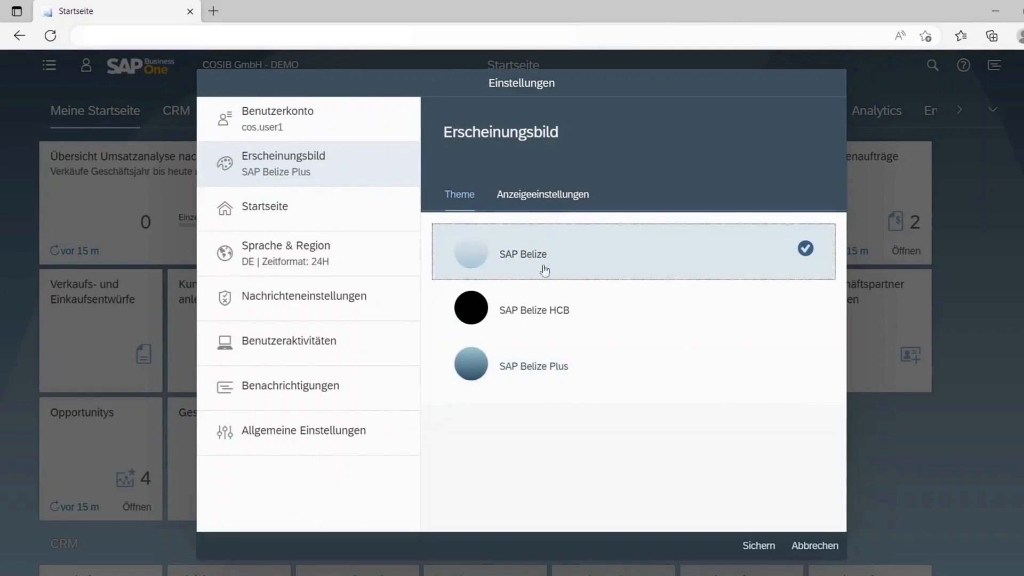
{"action": "left_click", "coordinate": [762, 546]}
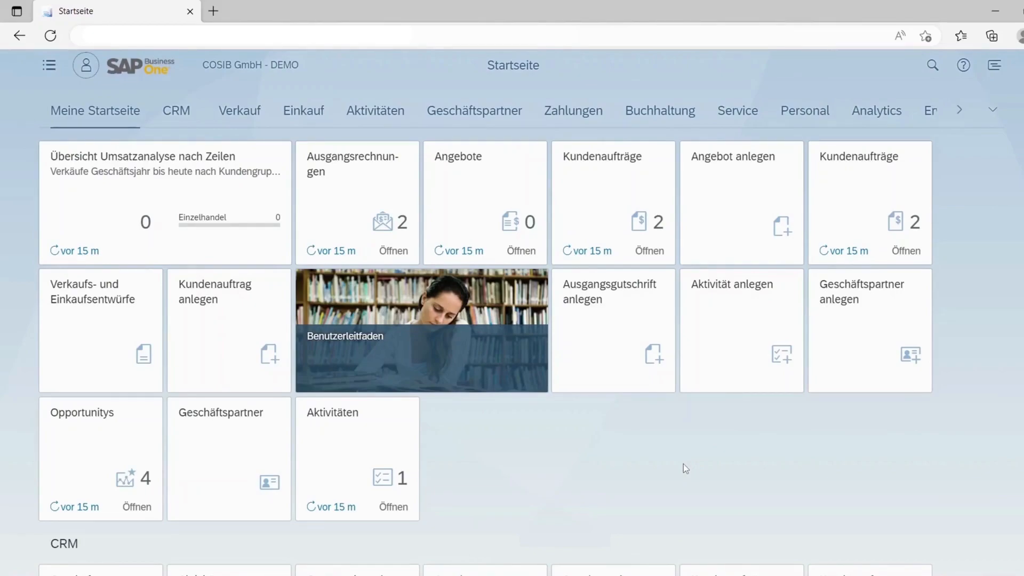
- Review the Startseite and Sprache & Region sections of the user settings and leave without saving
{"action": "left_click", "coordinate": [87, 65]}
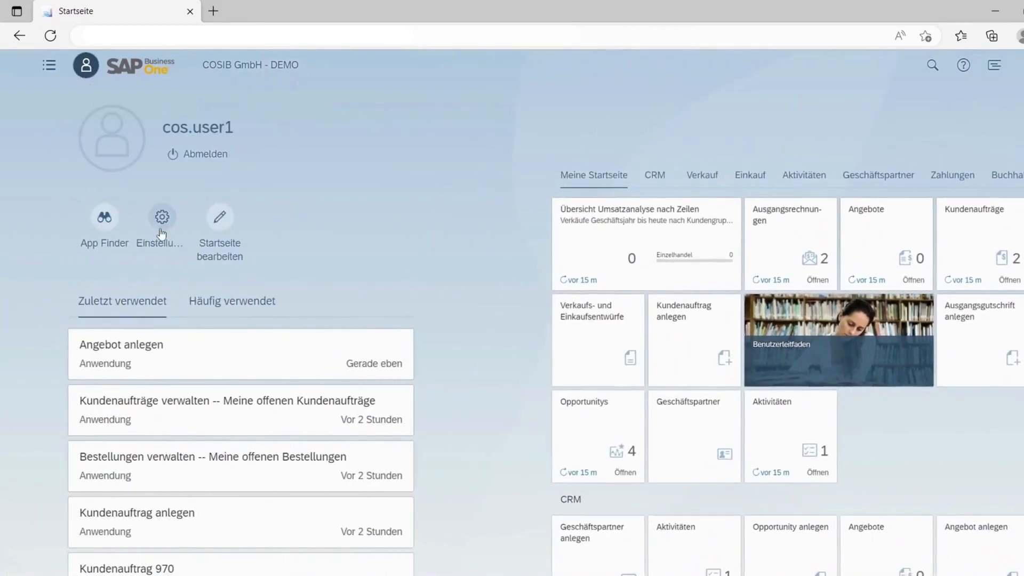
{"action": "left_click", "coordinate": [166, 223]}
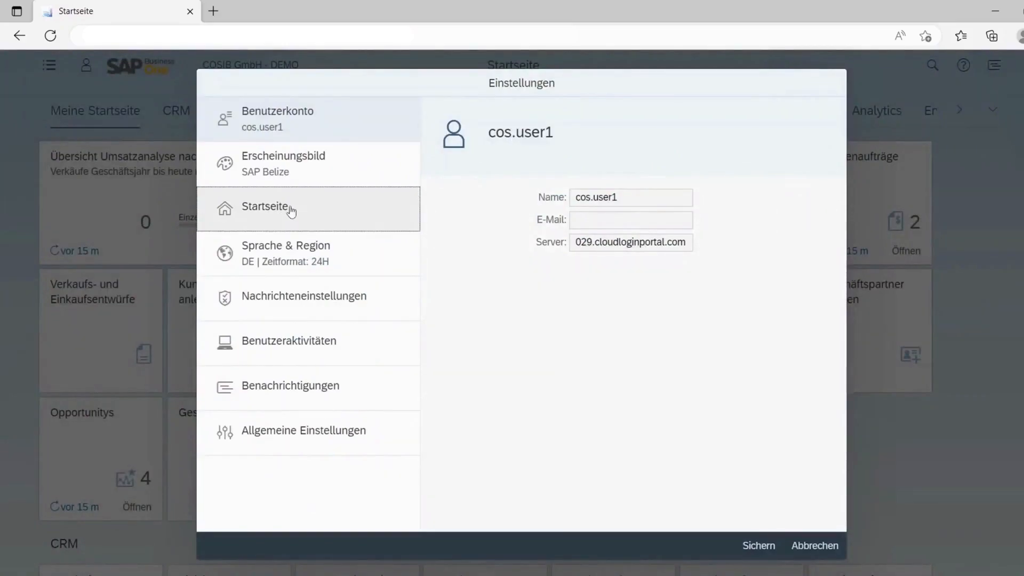
{"action": "left_click", "coordinate": [292, 212]}
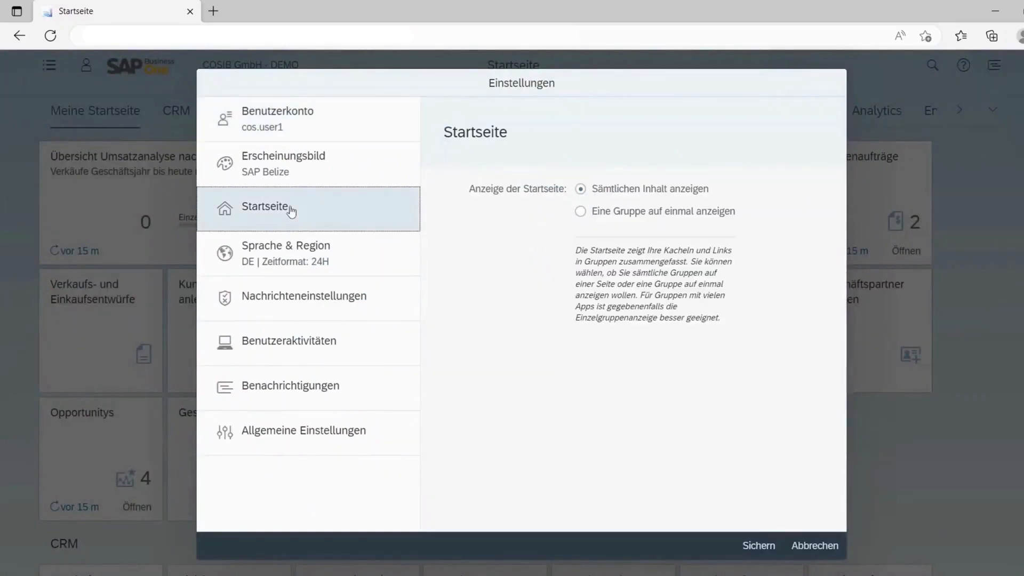
{"action": "left_click", "coordinate": [314, 259]}
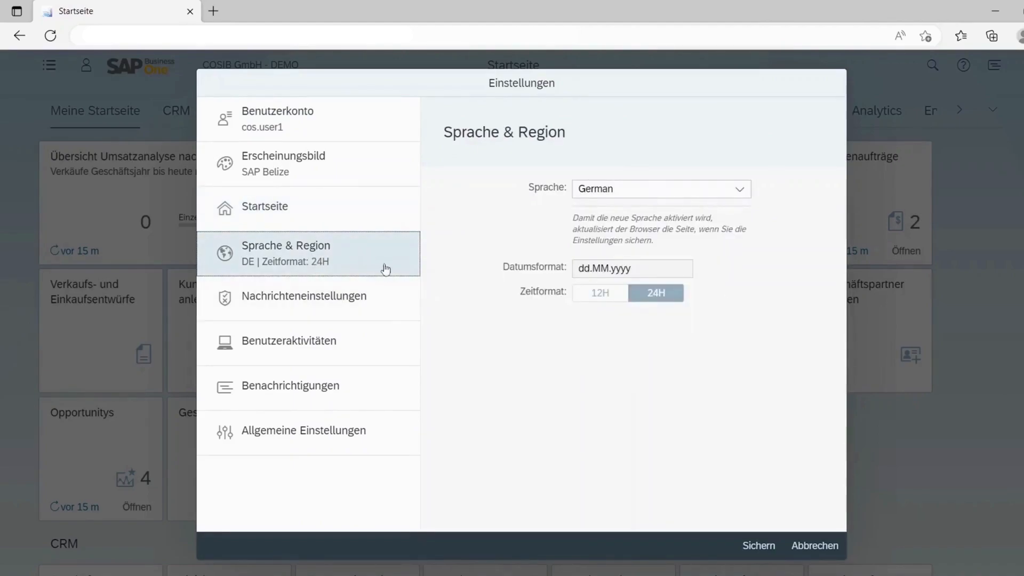
{"action": "left_click", "coordinate": [820, 548]}
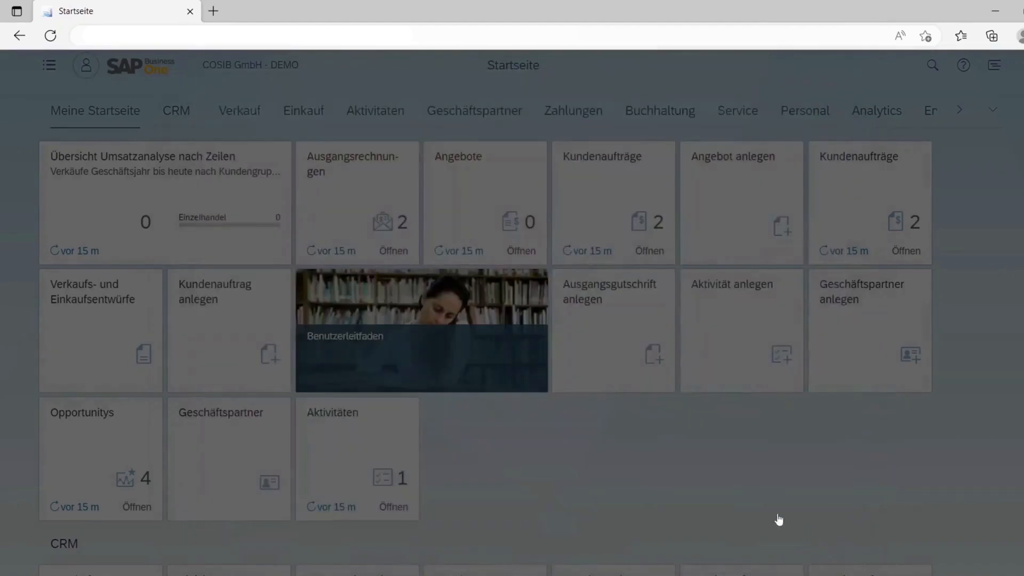
- Examine the recently used and frequently used lists in the user area and return to the home page
{"action": "left_click", "coordinate": [87, 66]}
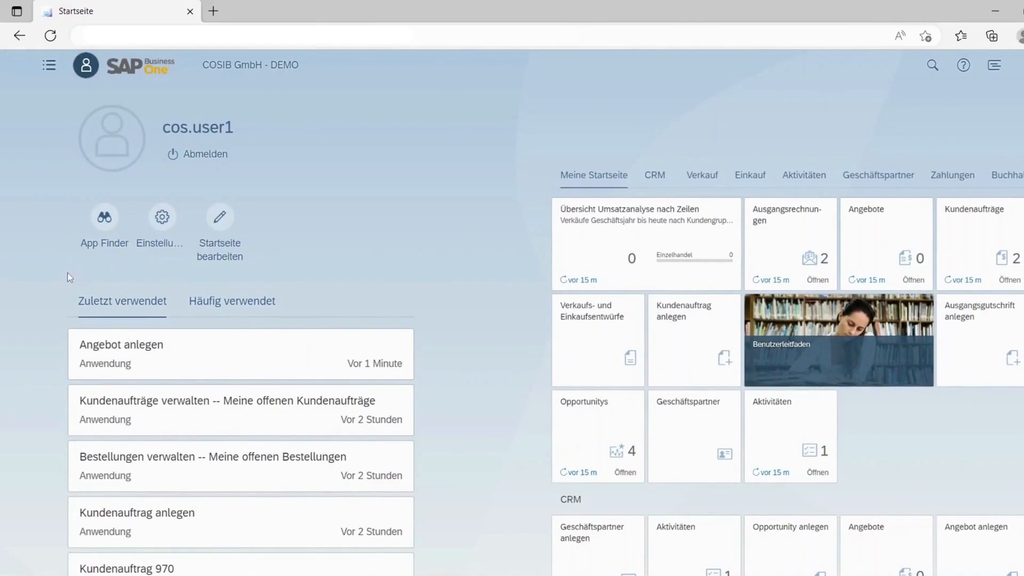
{"action": "scroll", "coordinate": [68, 276], "scroll_direction": "down", "scroll_amount": 3}
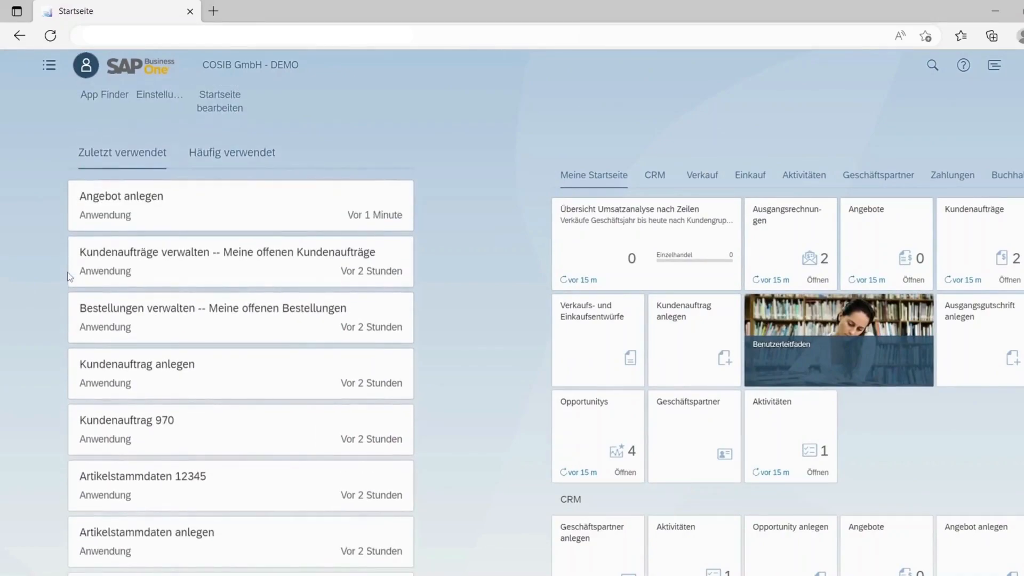
{"action": "left_click", "coordinate": [248, 154]}
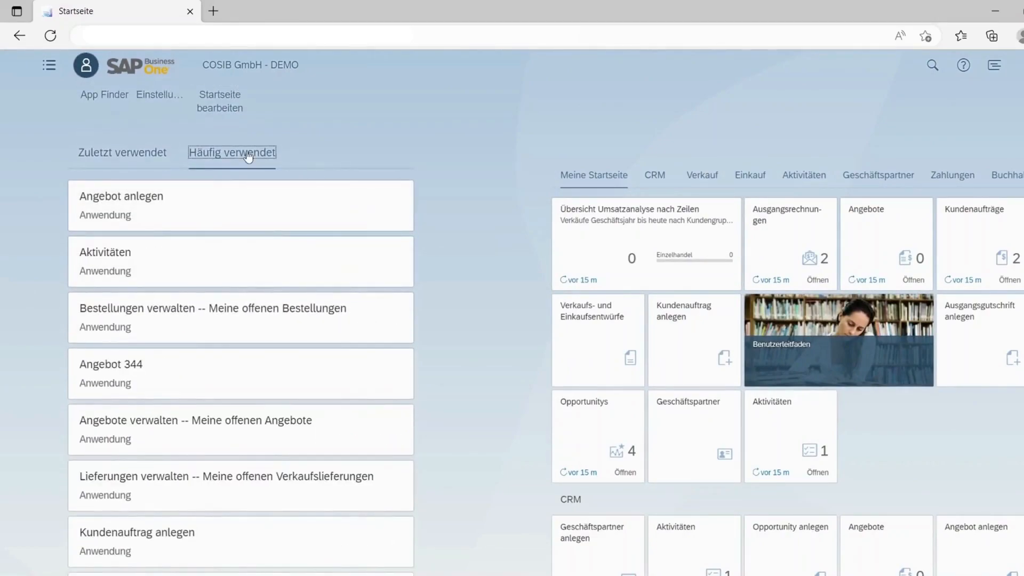
{"action": "scroll", "coordinate": [439, 225], "scroll_direction": "down", "scroll_amount": 4}
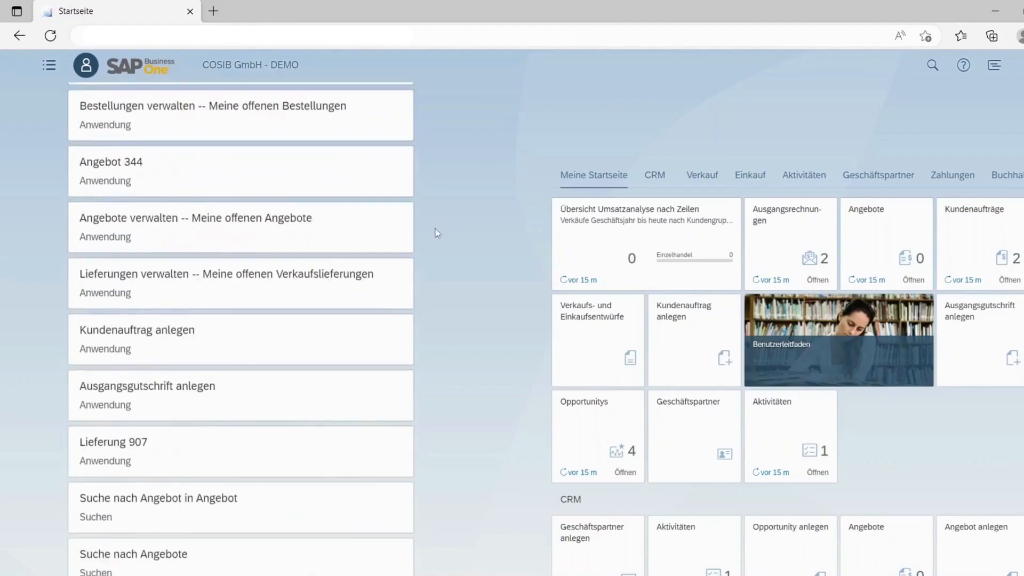
{"action": "scroll", "coordinate": [424, 241], "scroll_direction": "down", "scroll_amount": 3}
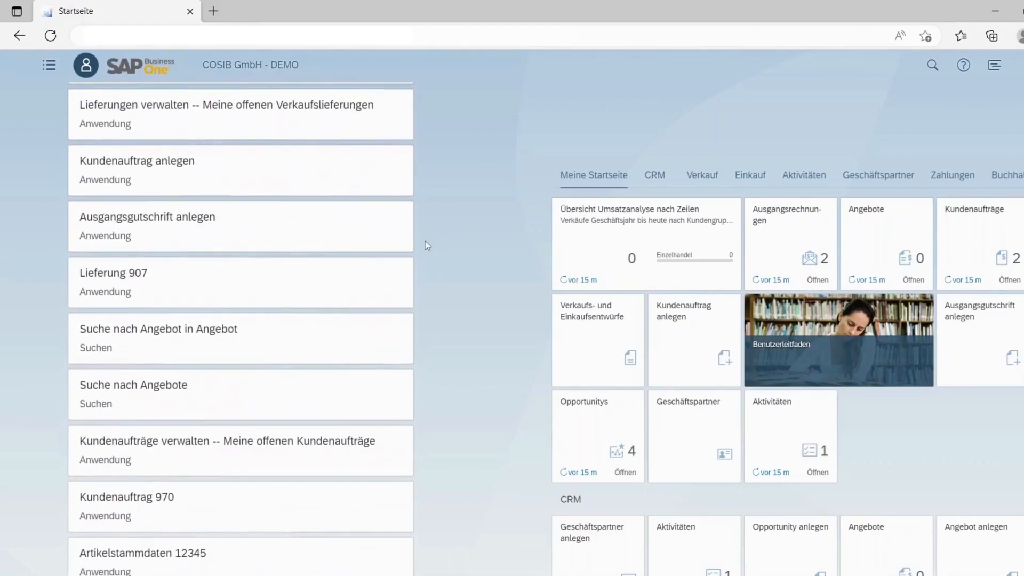
{"action": "scroll", "coordinate": [425, 241], "scroll_direction": "down", "scroll_amount": 1}
{"action": "scroll", "coordinate": [413, 243], "scroll_direction": "up", "scroll_amount": 4}
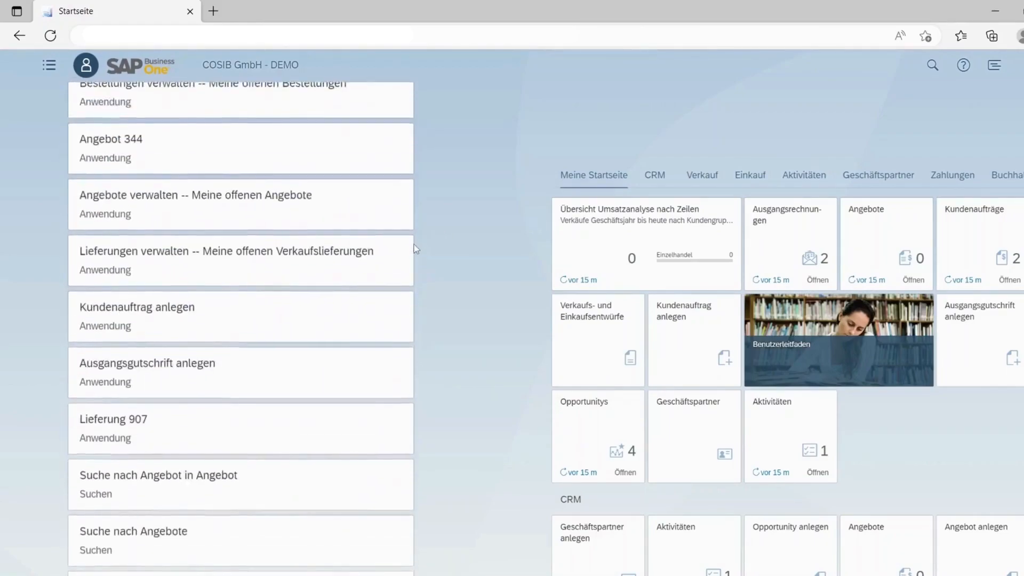
{"action": "scroll", "coordinate": [414, 250], "scroll_direction": "up", "scroll_amount": 3}
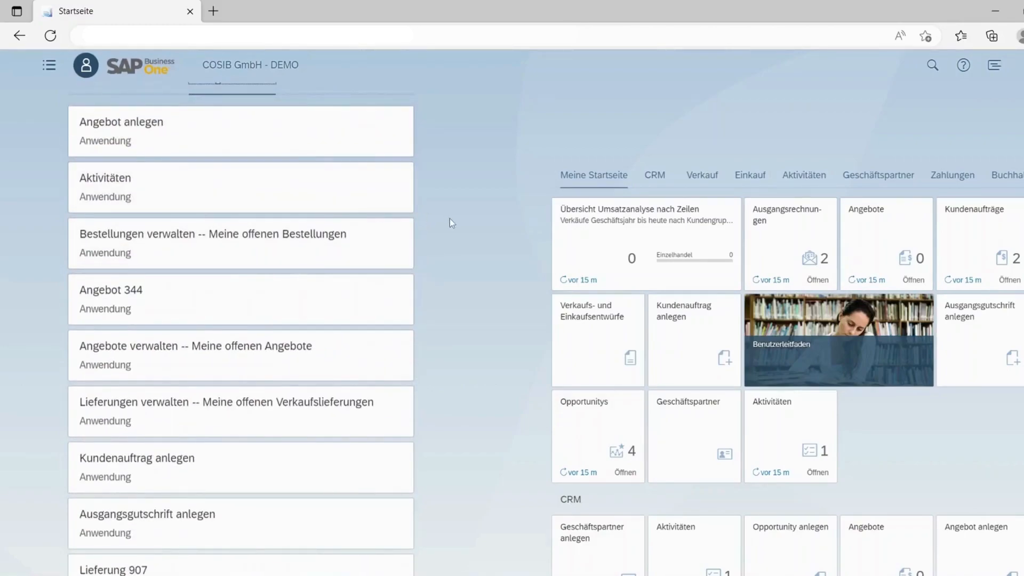
{"action": "scroll", "coordinate": [317, 235], "scroll_direction": "up", "scroll_amount": 3}
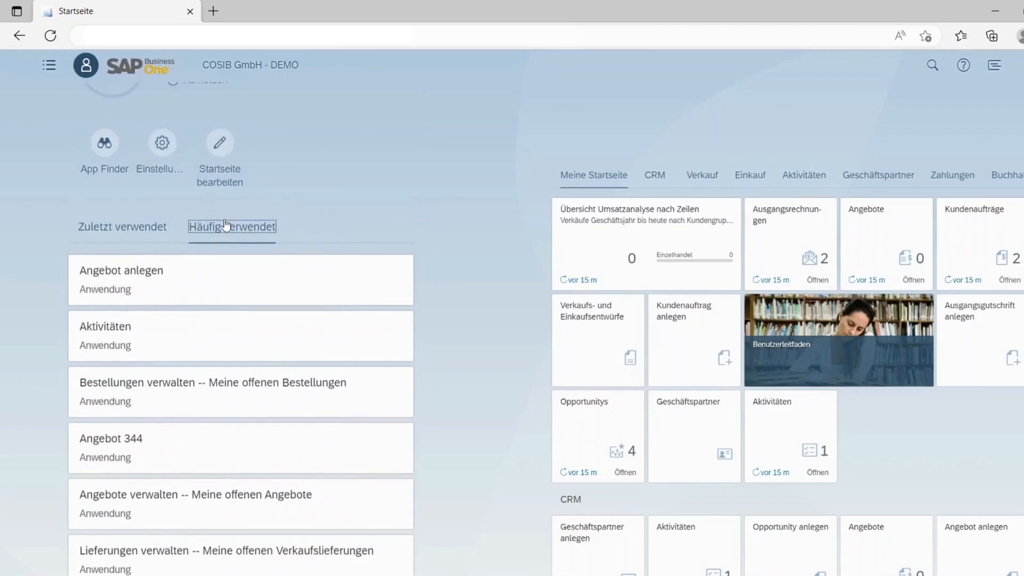
{"action": "left_click", "coordinate": [149, 227]}
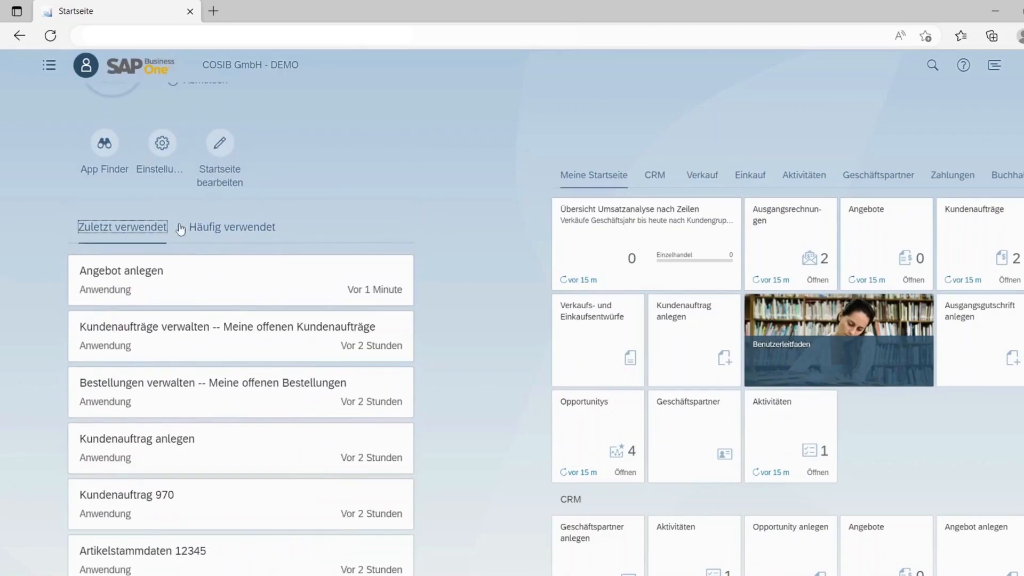
{"action": "left_click", "coordinate": [532, 272]}
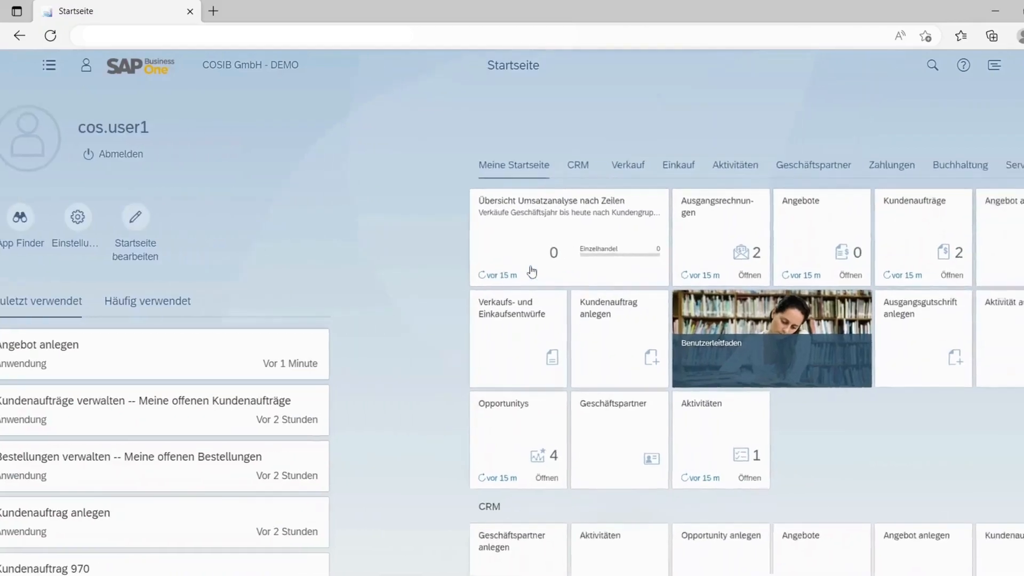